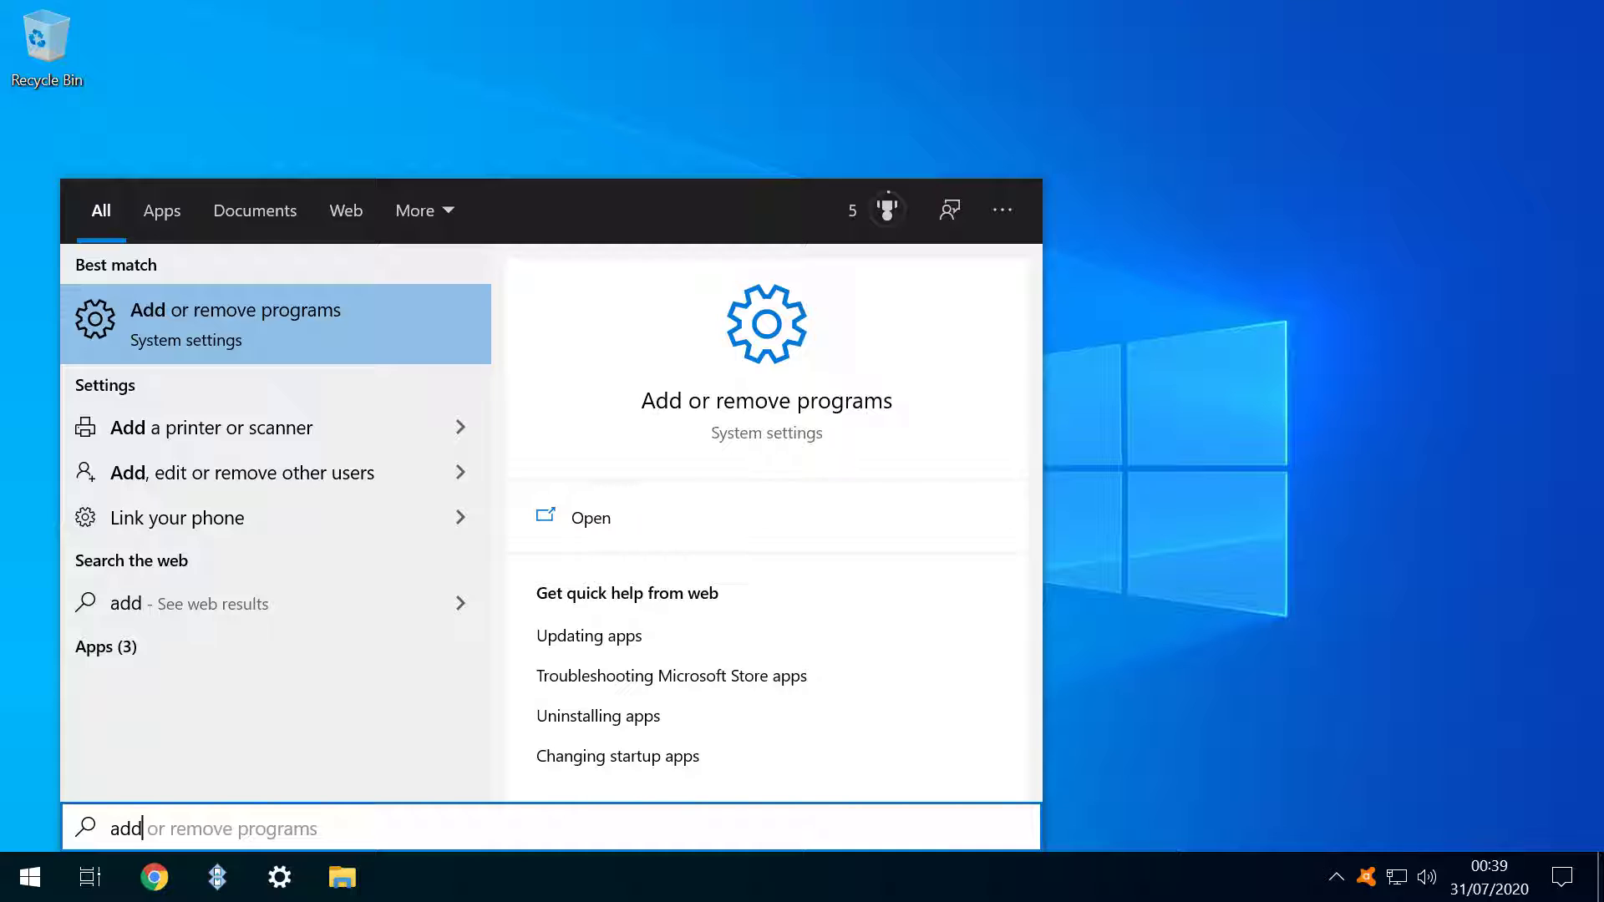
Review the installed apps under Add or remove programs, and open the Your Phone app's settings to look through its options
key(Return)
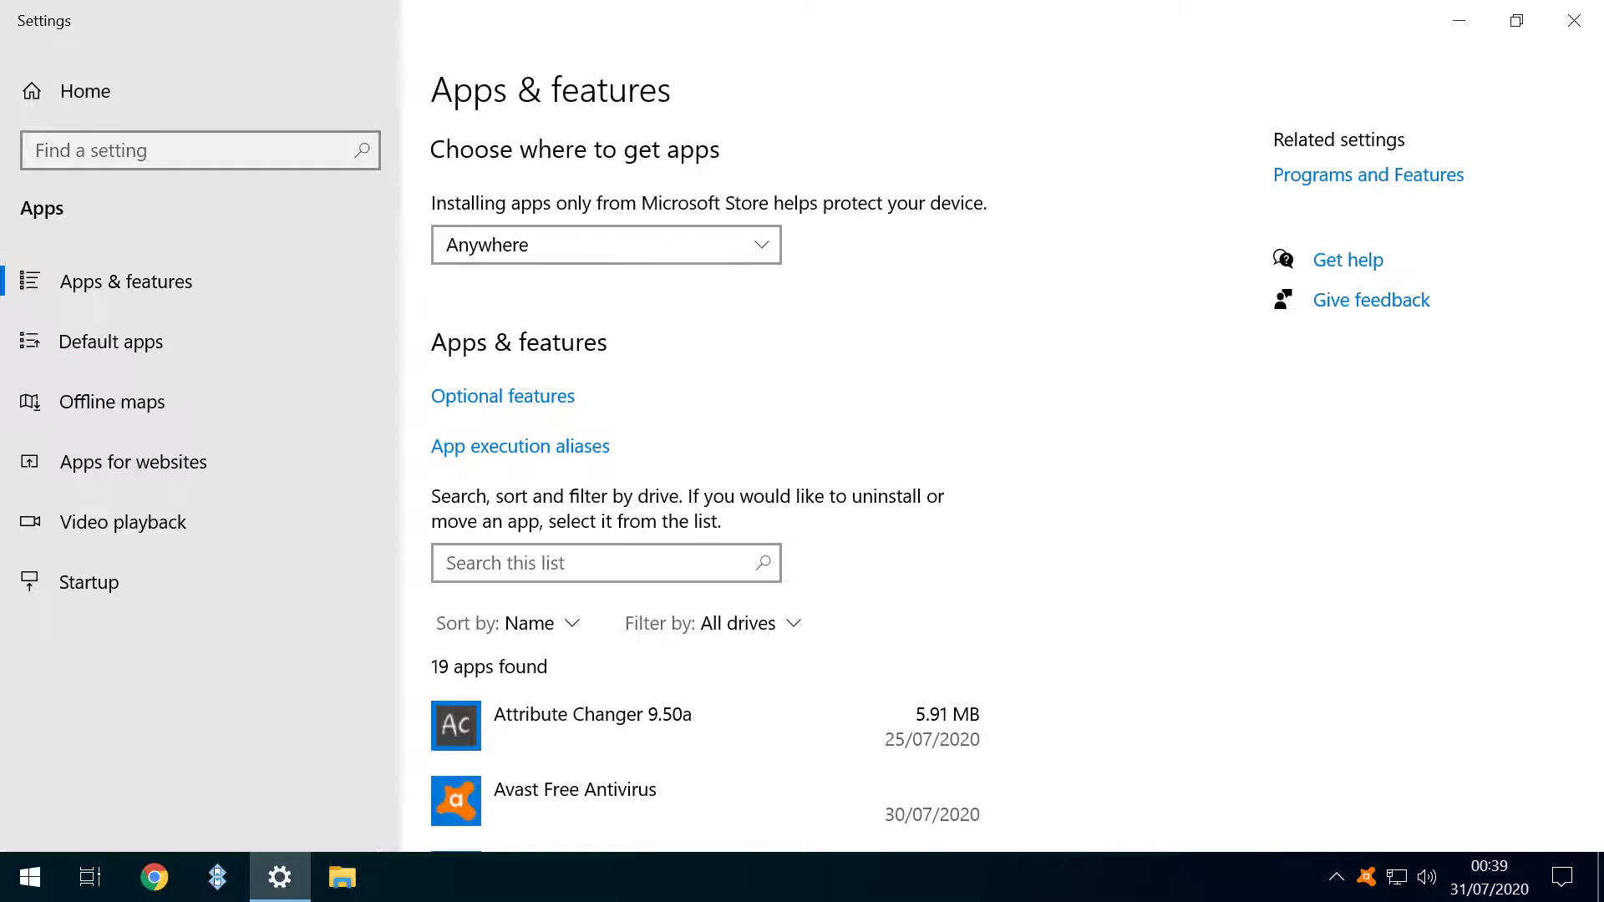
scroll(994, 485, down, 5)
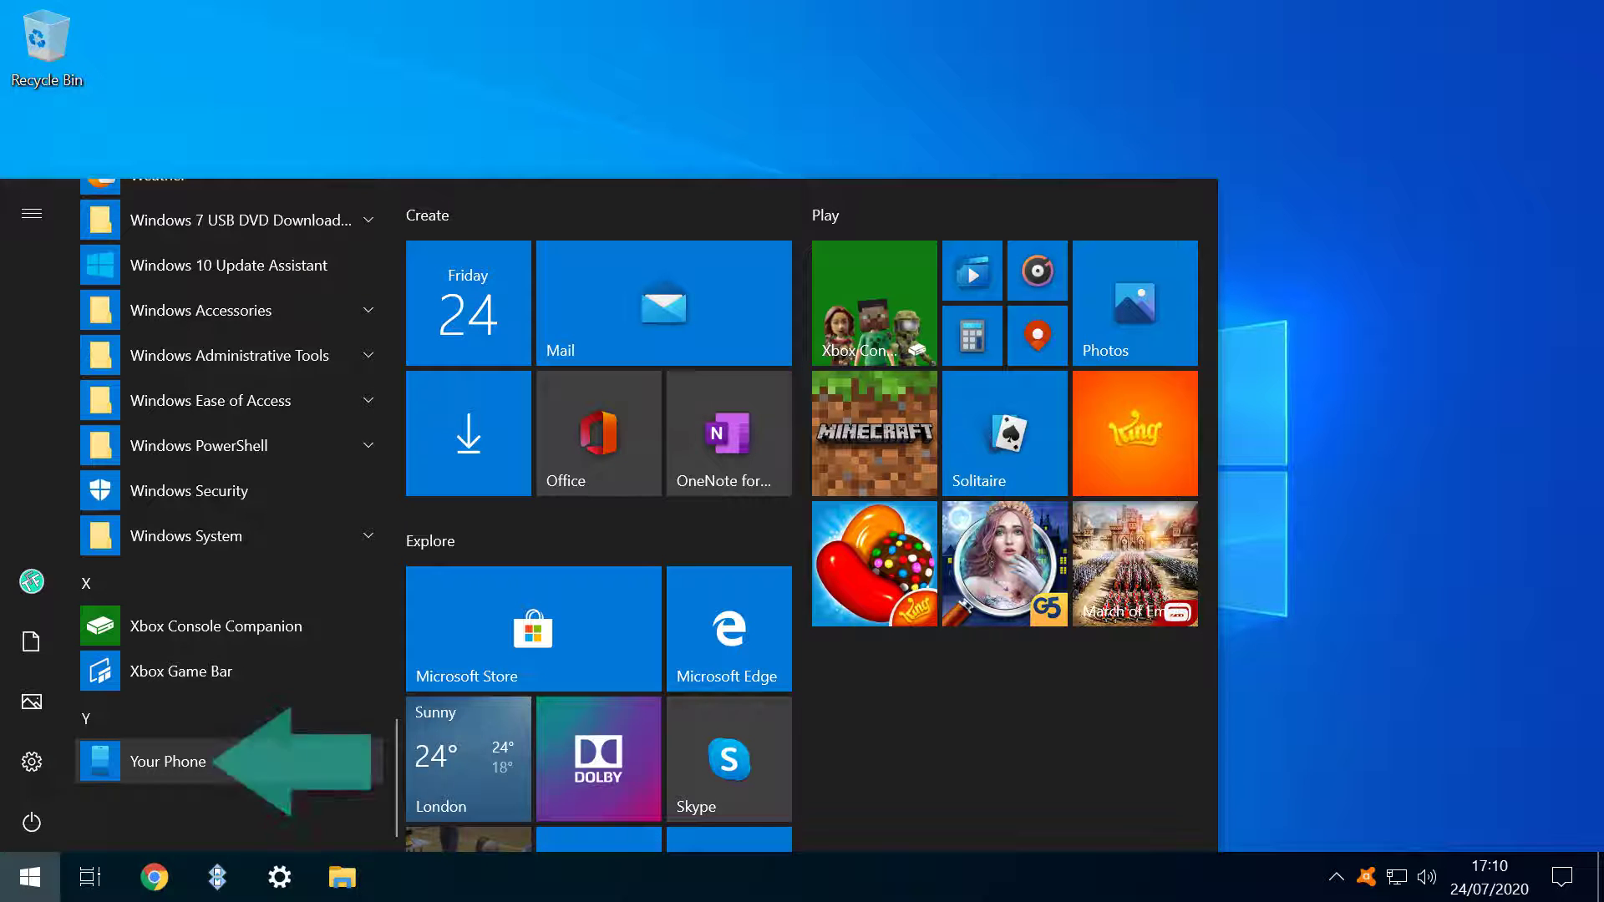
right_click(314, 758)
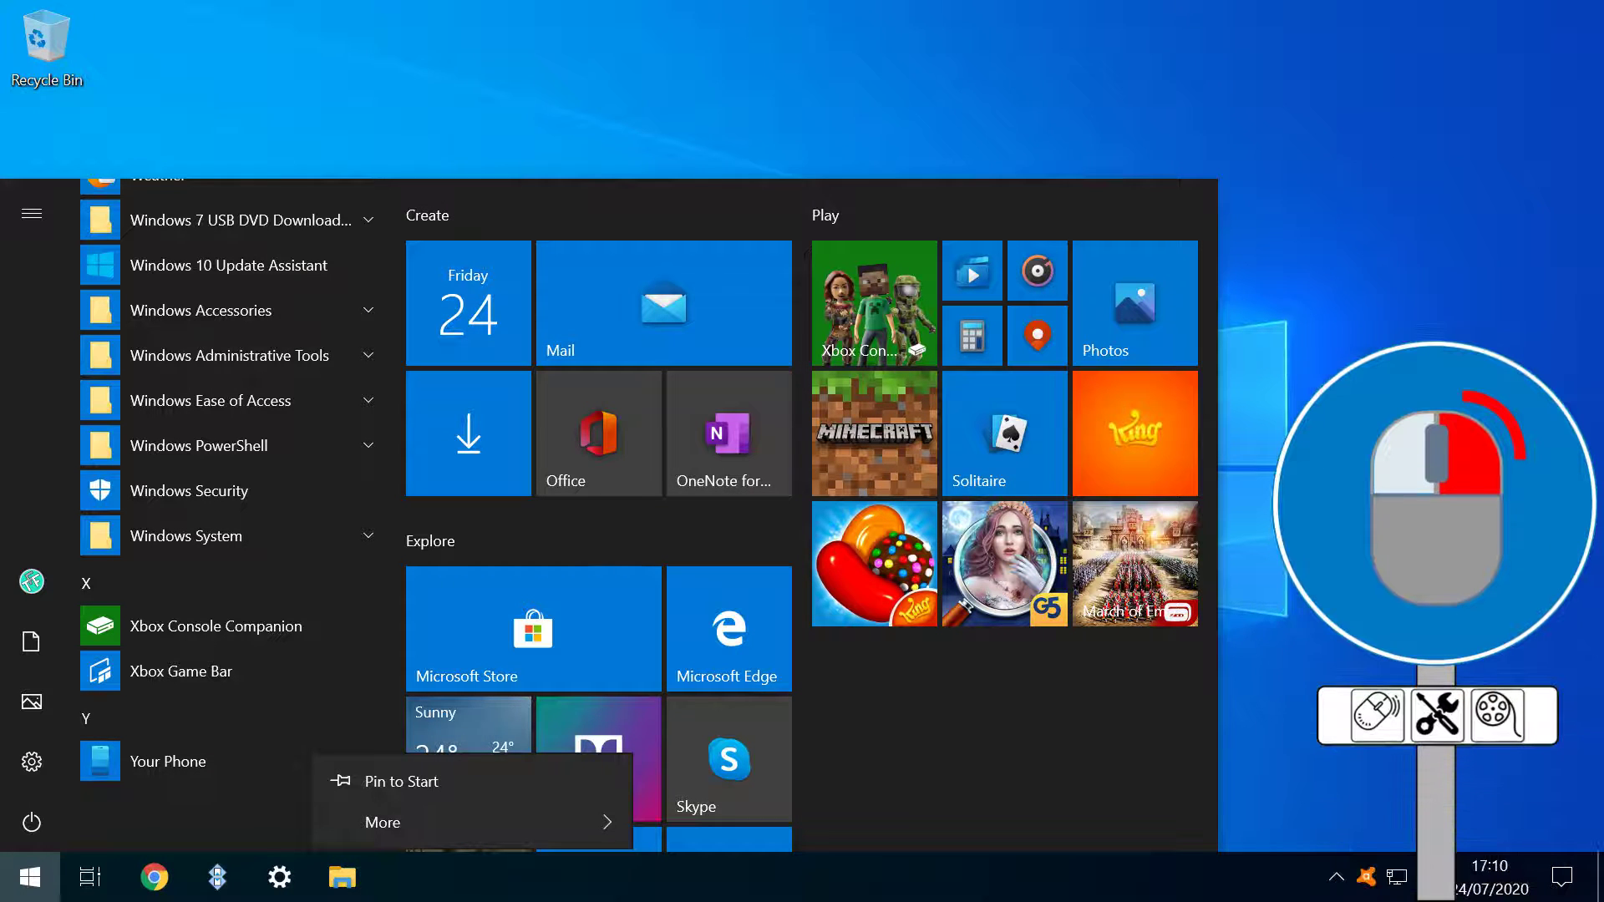
mouse_move(470, 822)
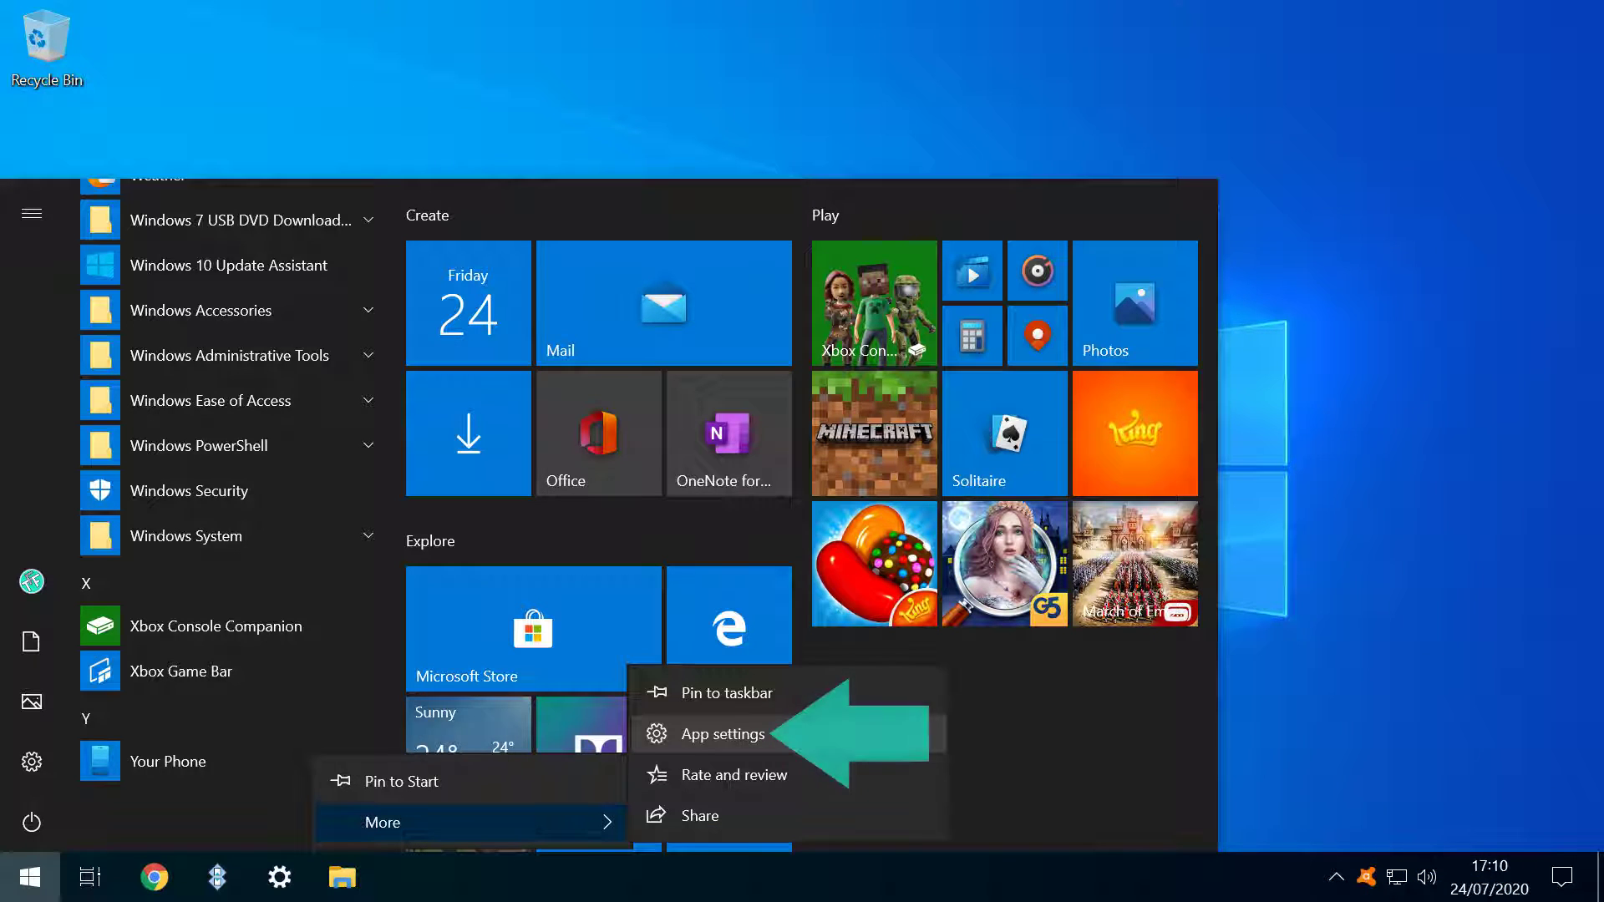
click(723, 733)
scroll(802, 484, down, 8)
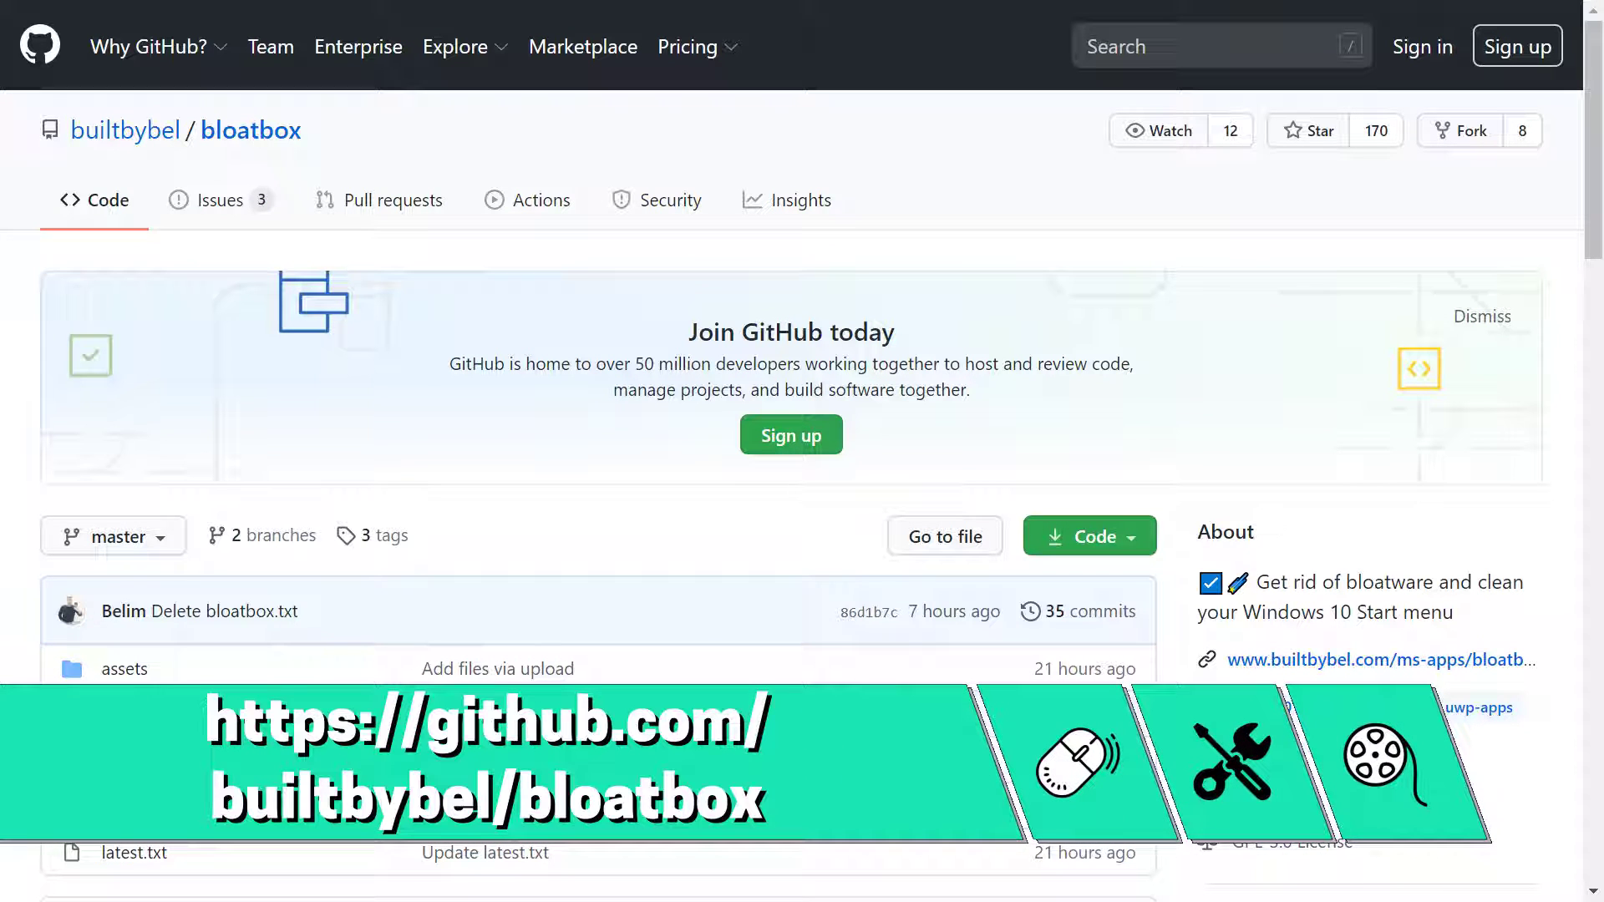
Switch to Chrome and download bloatbox.zip from the latest release of the builtbybel/bloatbox GitHub repository, keeping the flagged file
scroll(790, 451, down, 7)
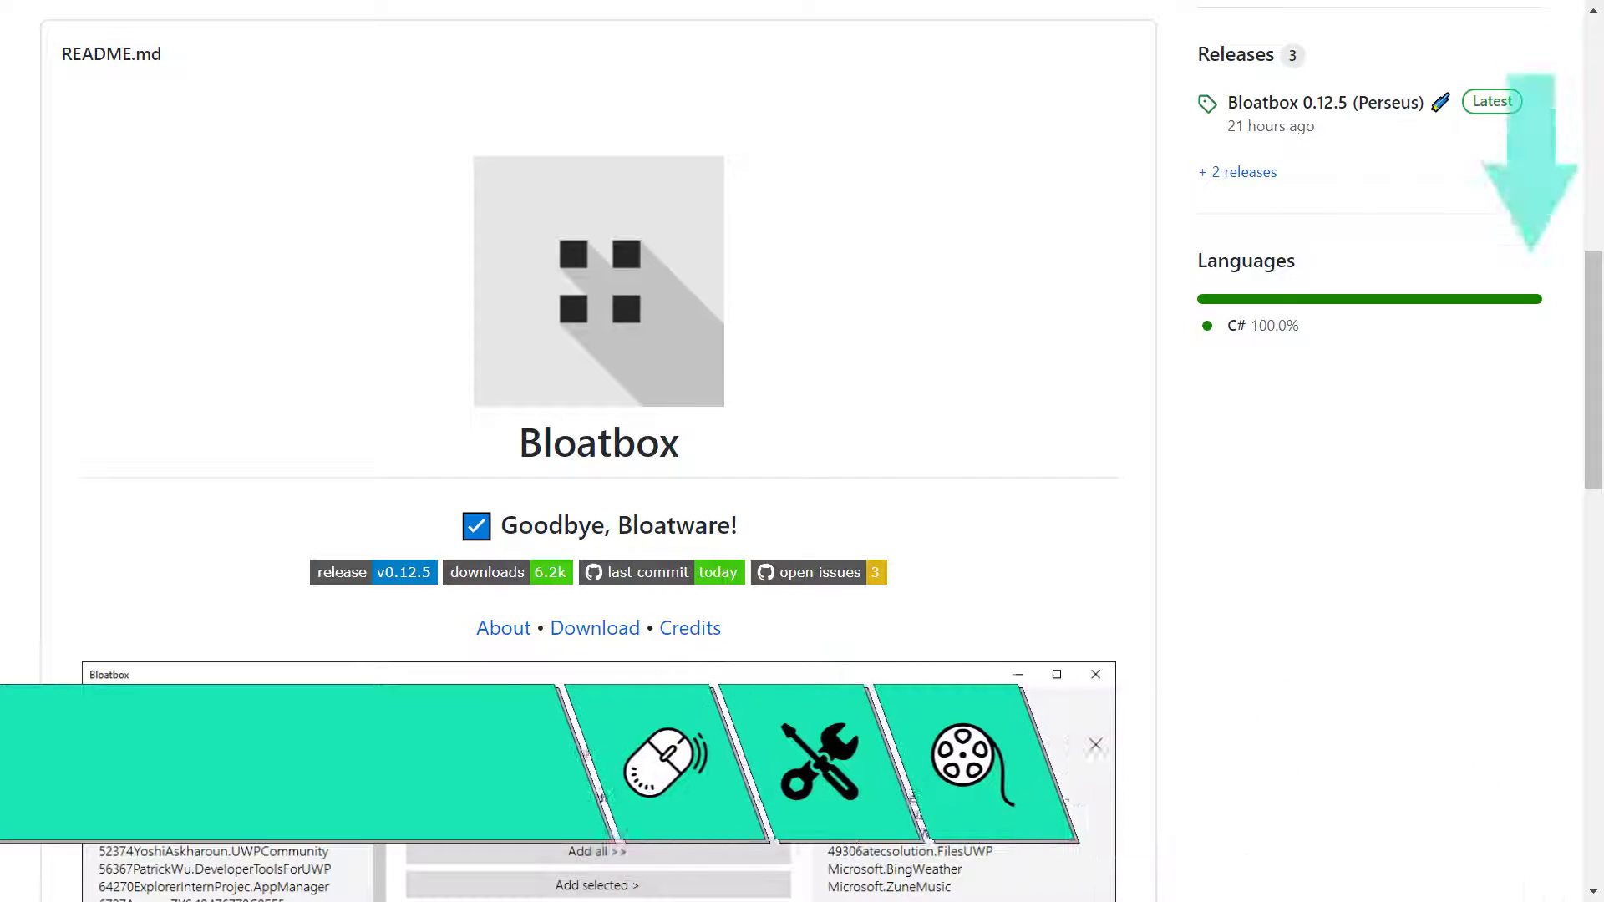
scroll(598, 451, down, 16)
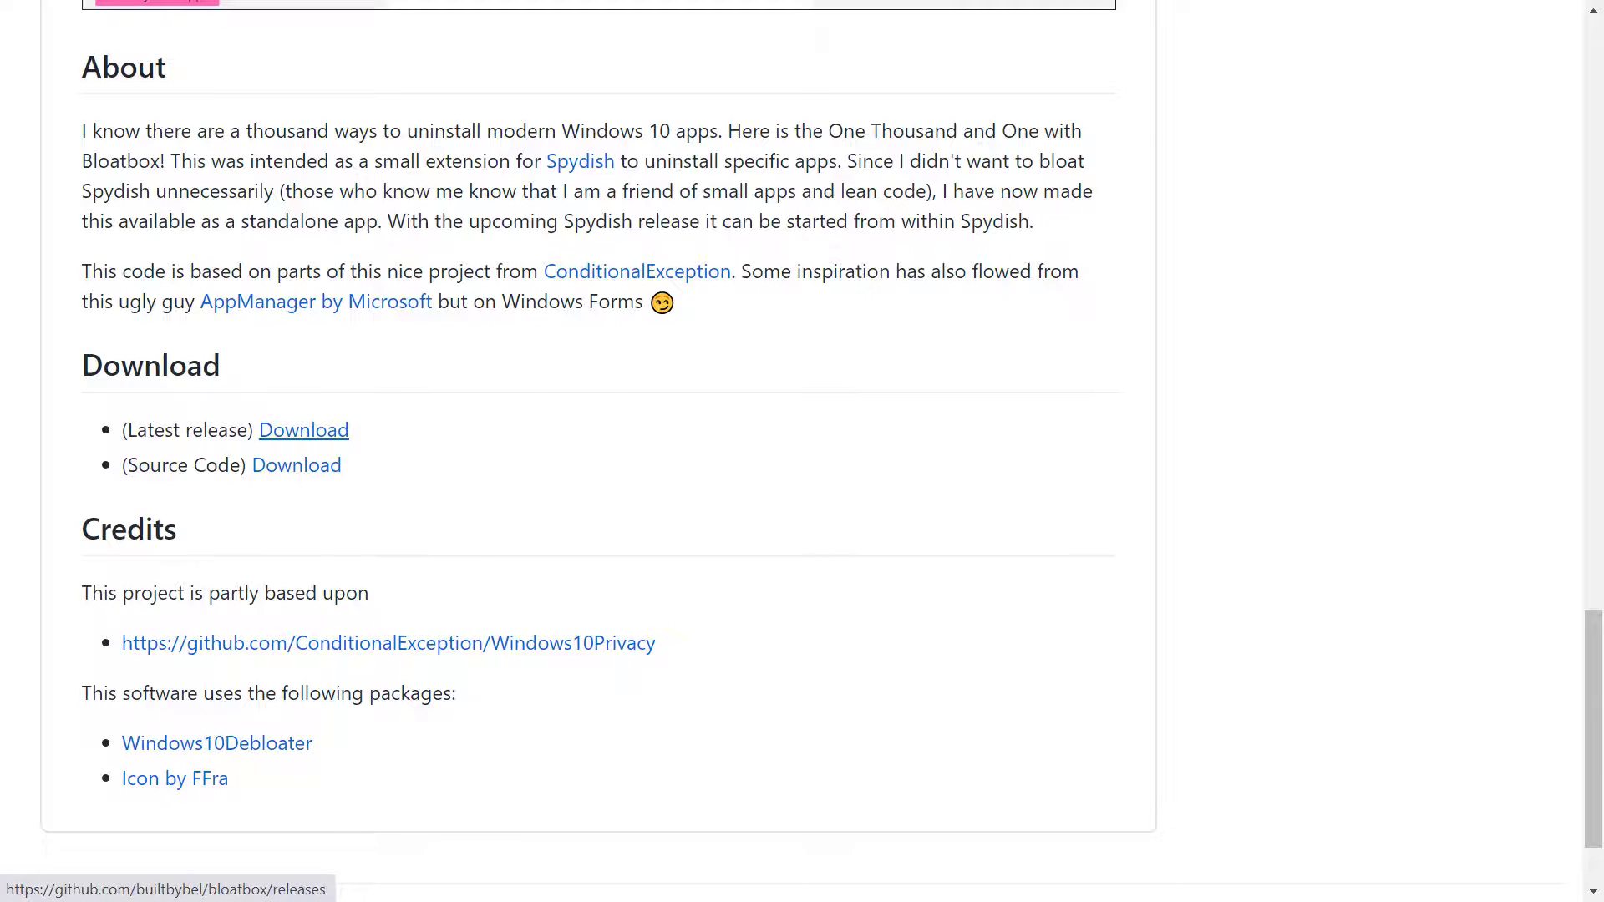
click(303, 429)
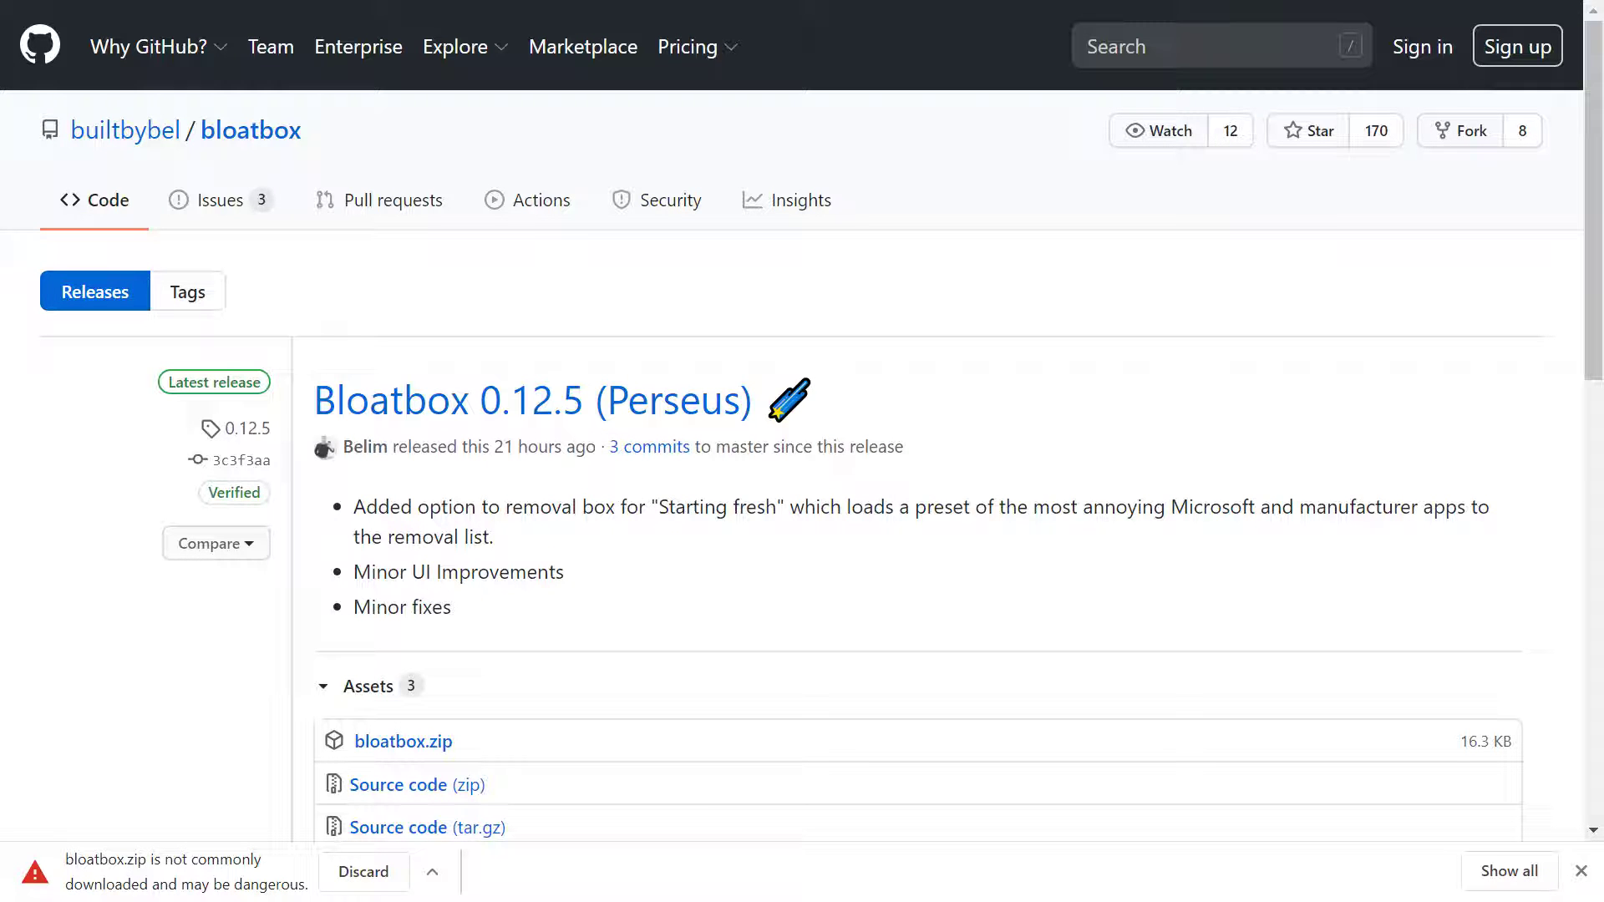
click(432, 871)
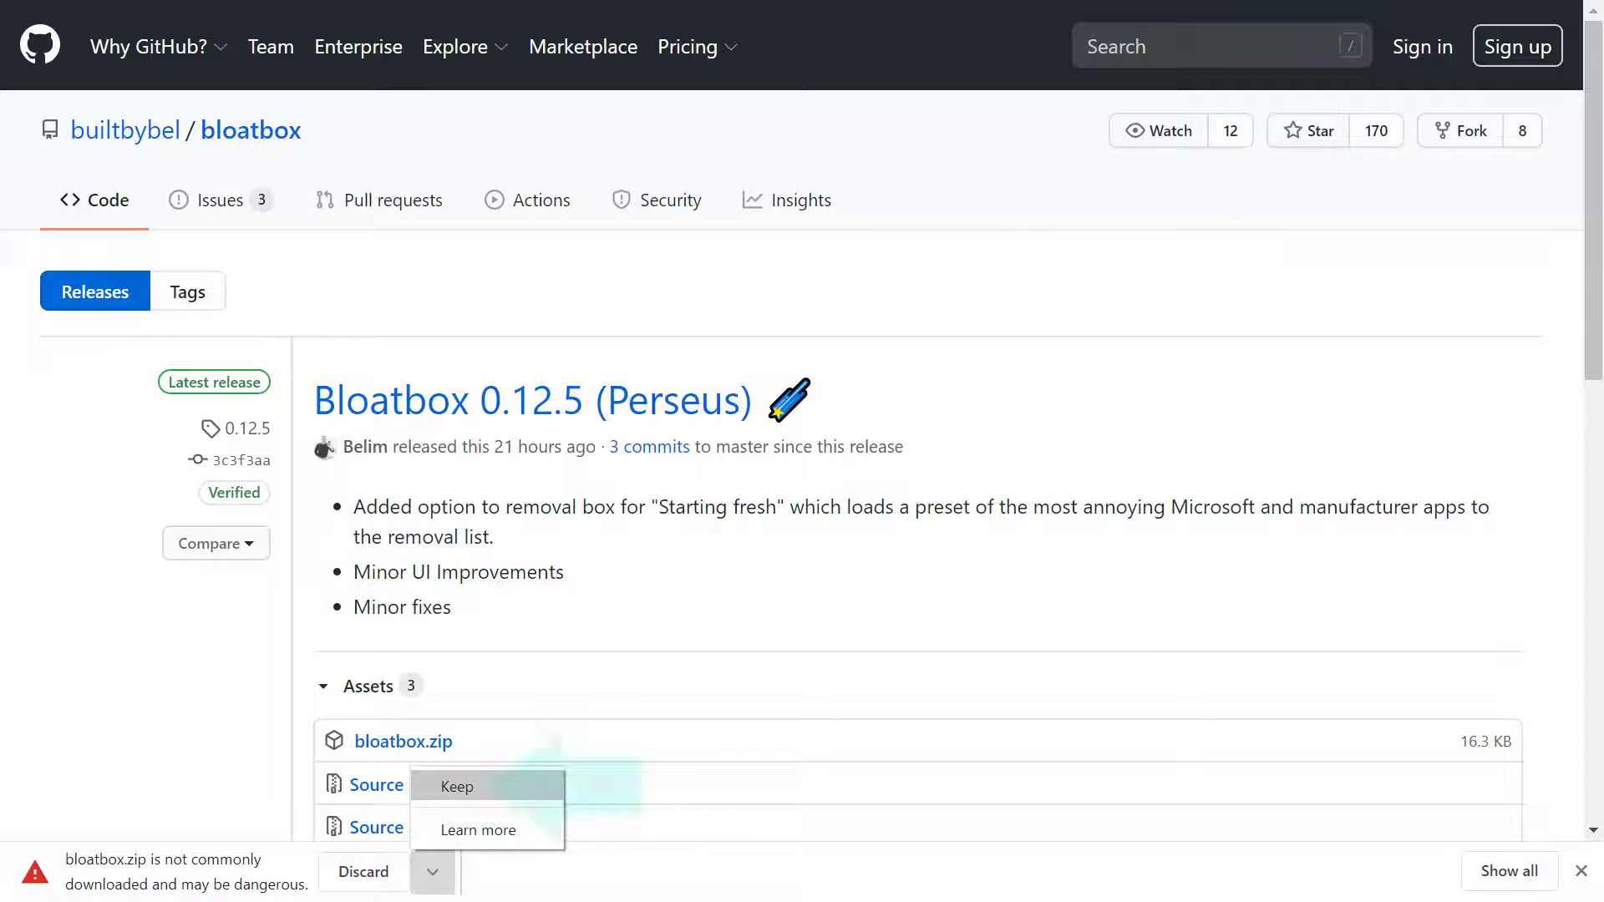
click(457, 786)
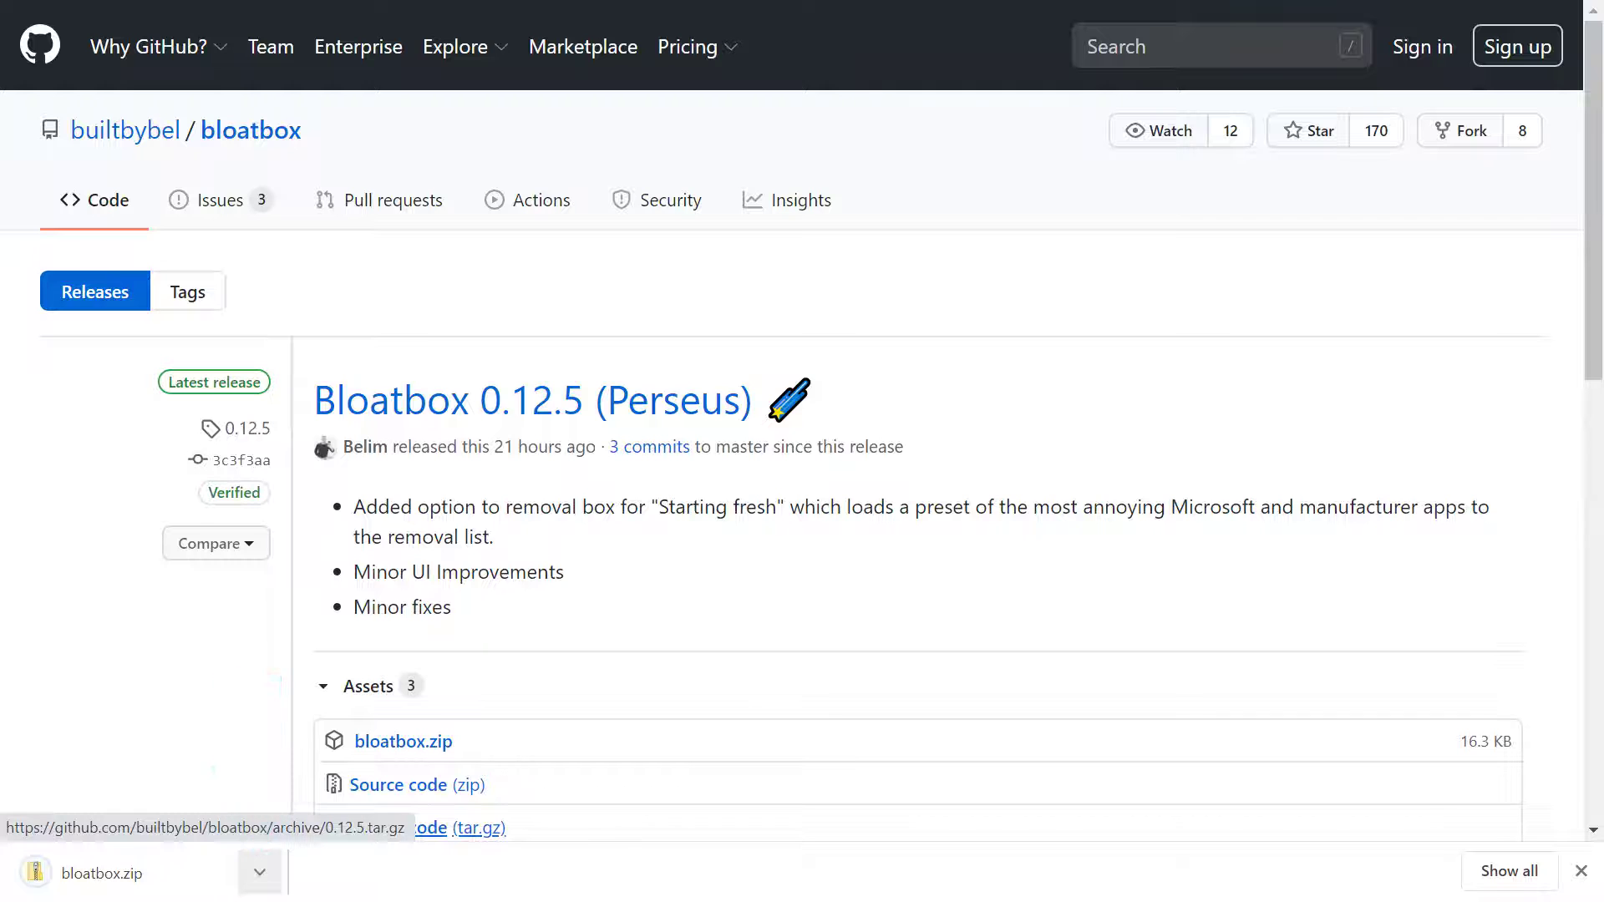
Show the downloaded bloatbox.zip in its folder and extract all its contents
click(260, 872)
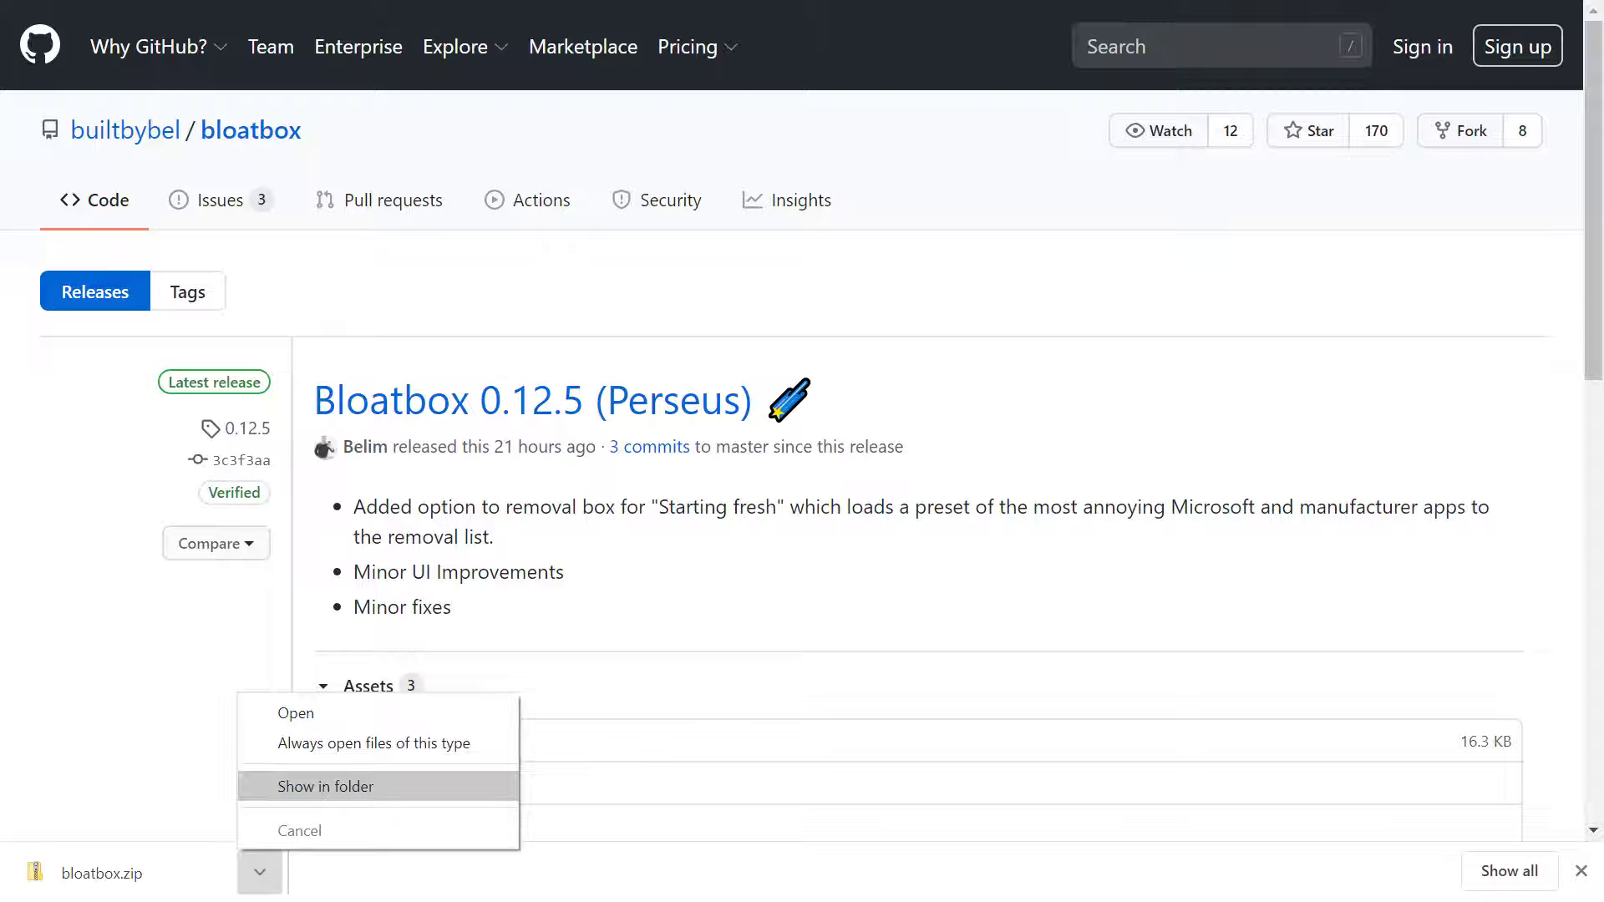
click(325, 786)
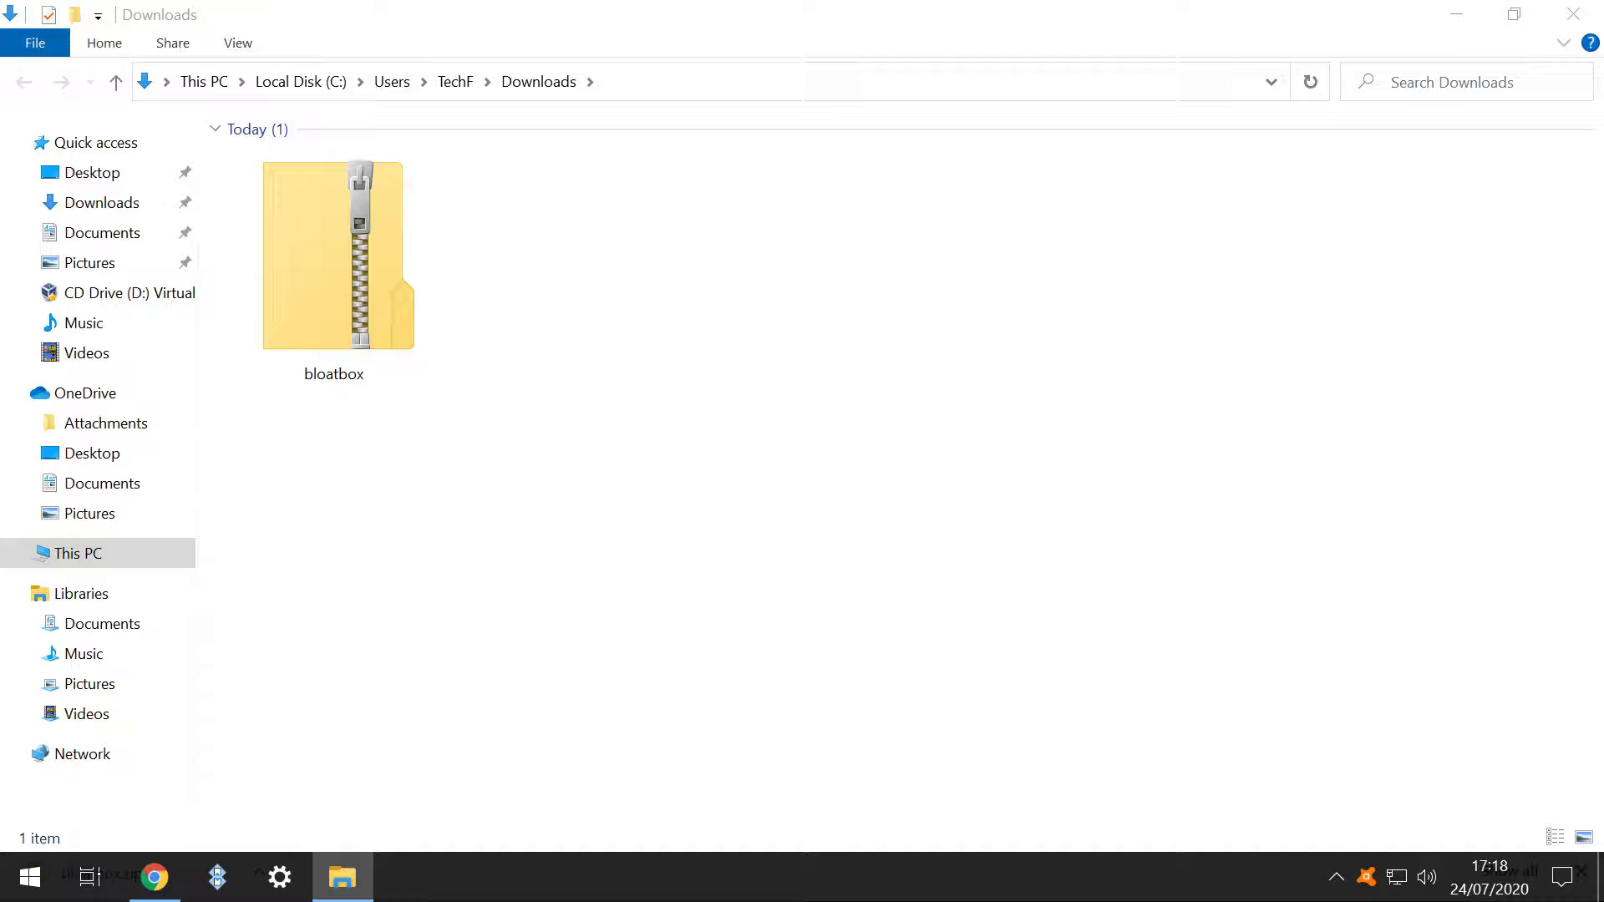
right_click(382, 251)
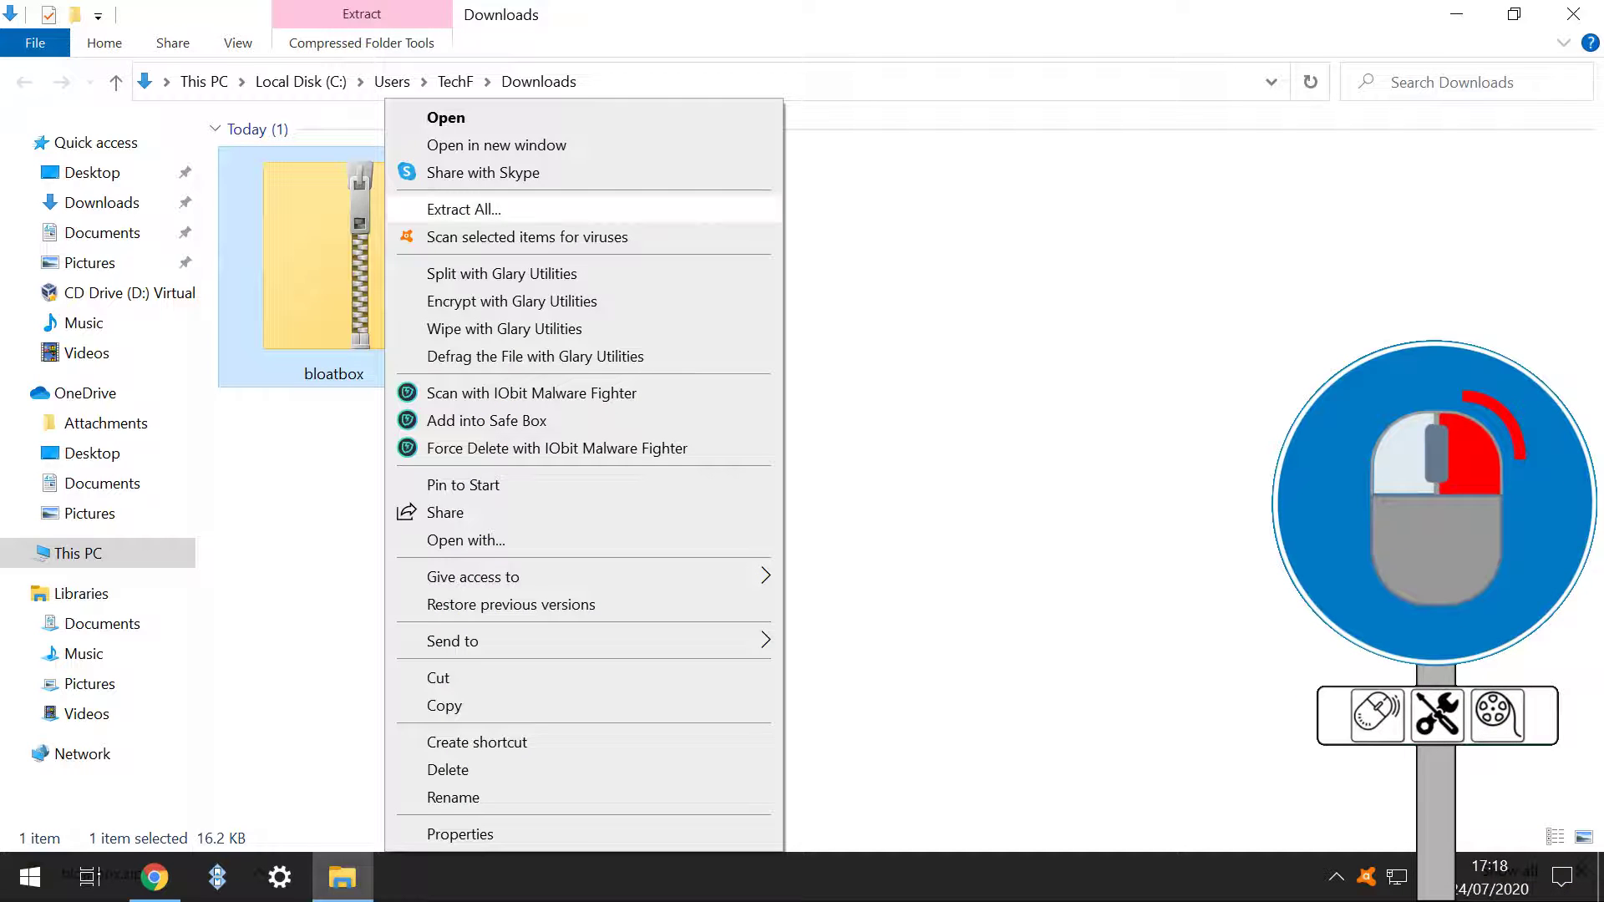
click(464, 208)
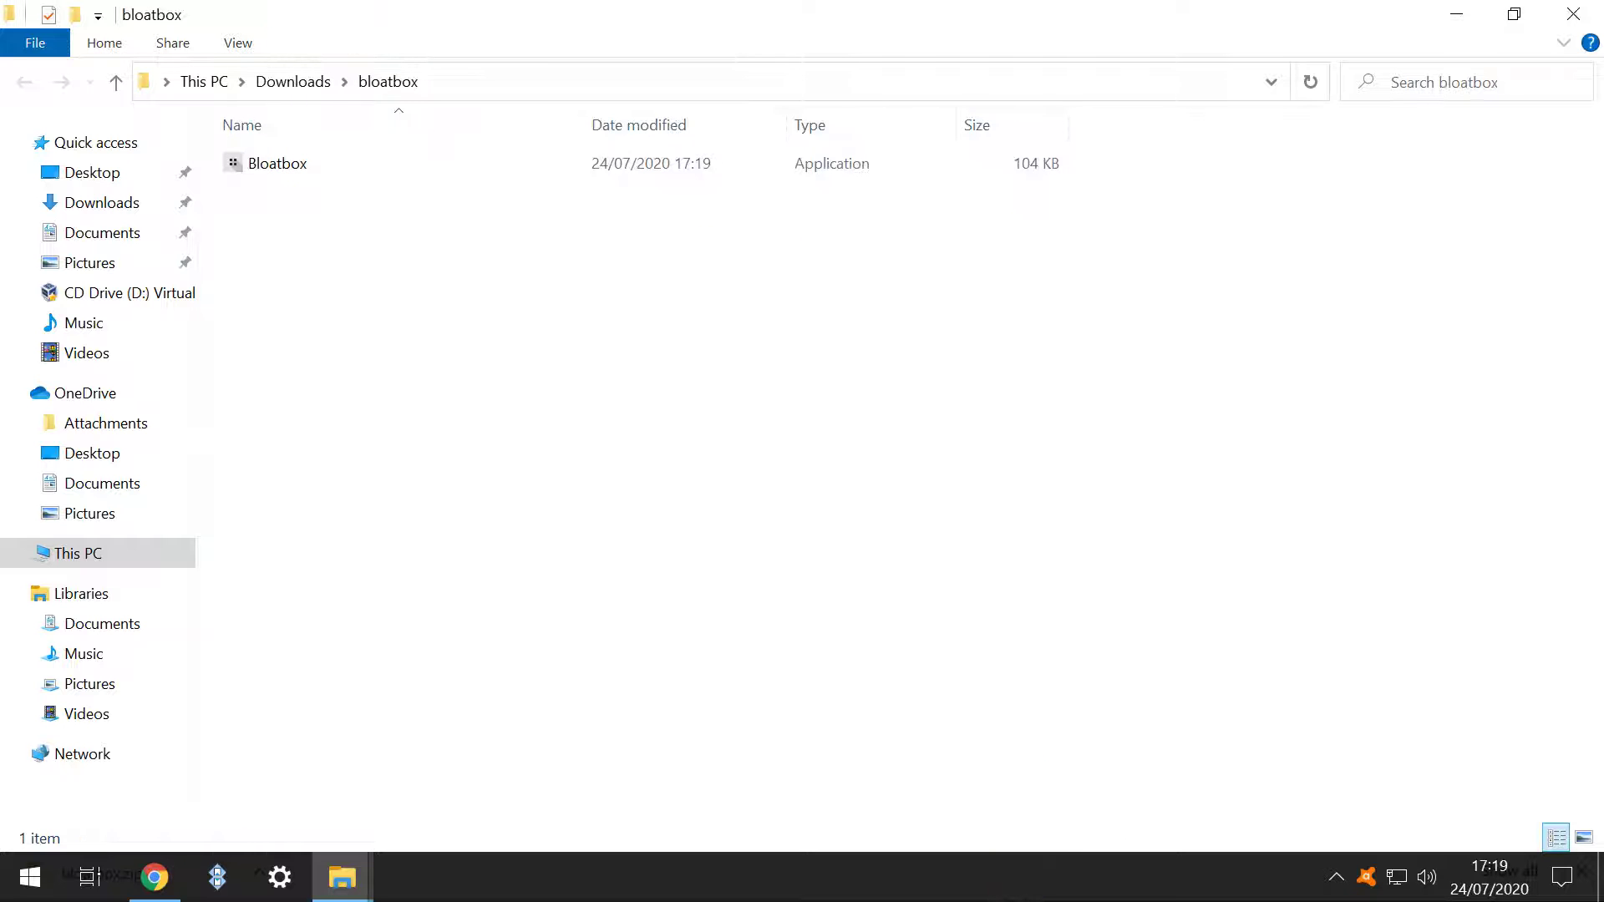
Run the extracted Bloatbox application despite the SmartScreen block and maximize its window
click(277, 163)
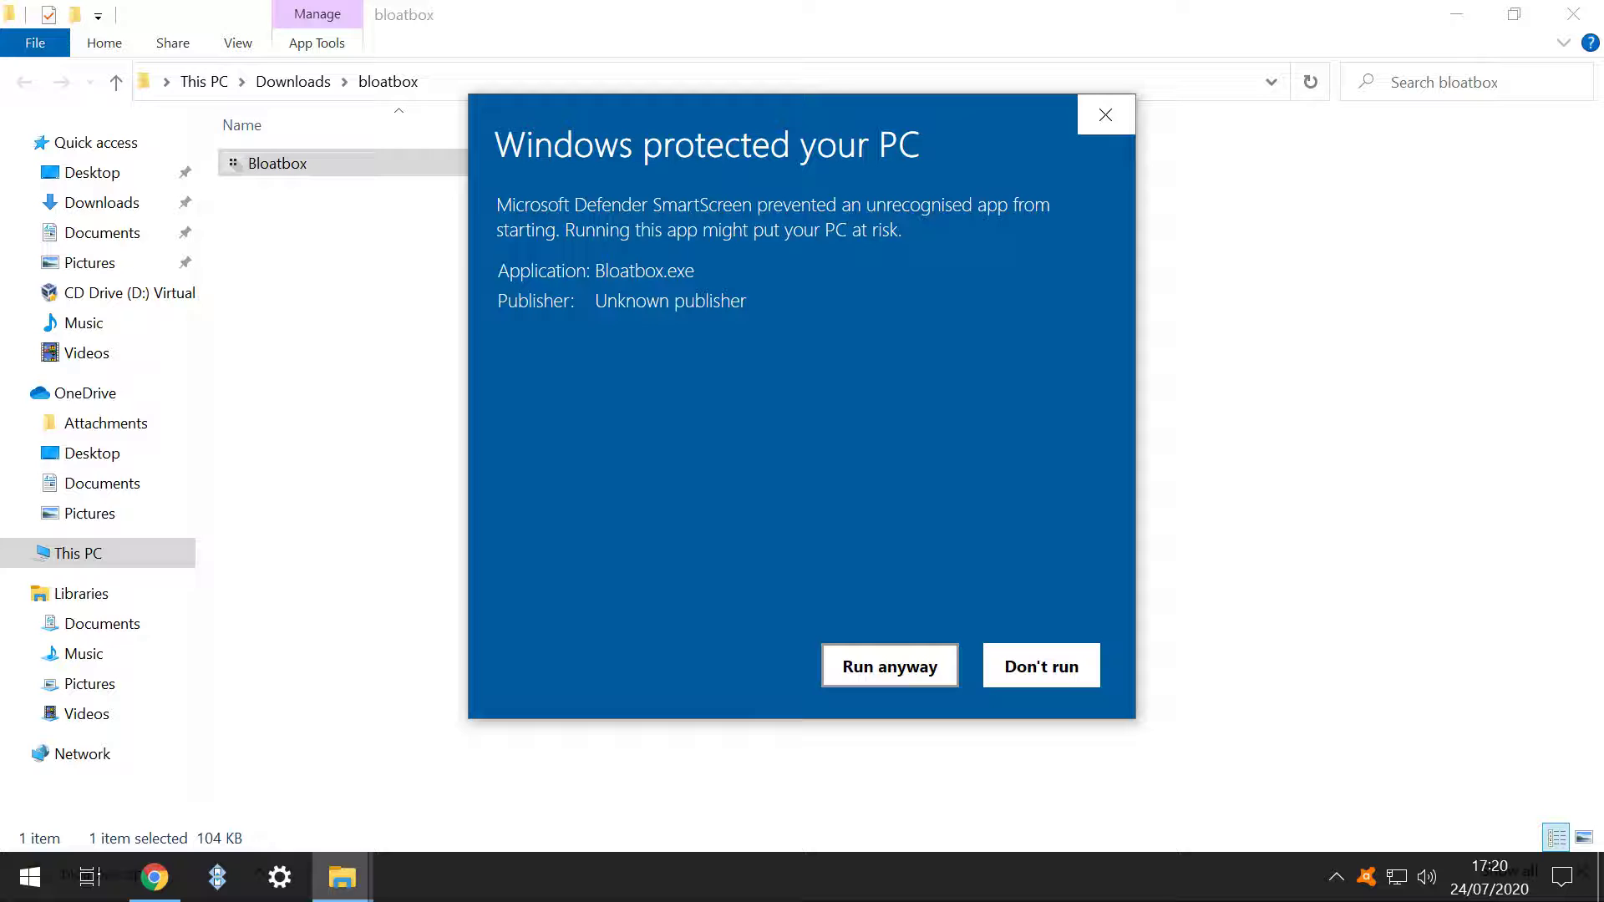
click(889, 666)
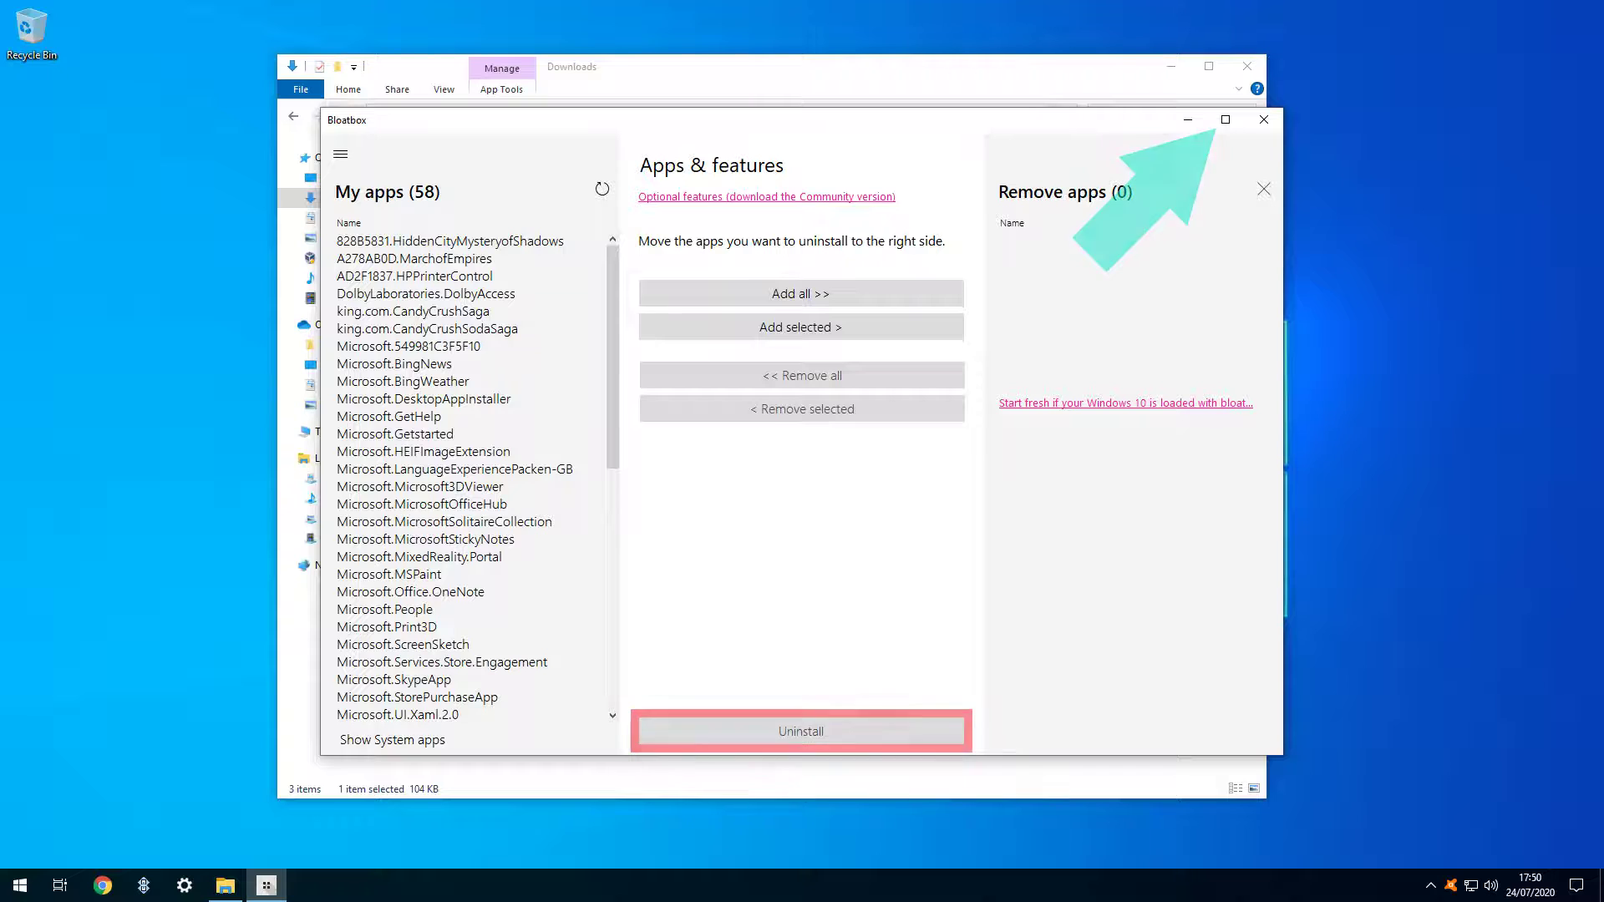
click(1224, 119)
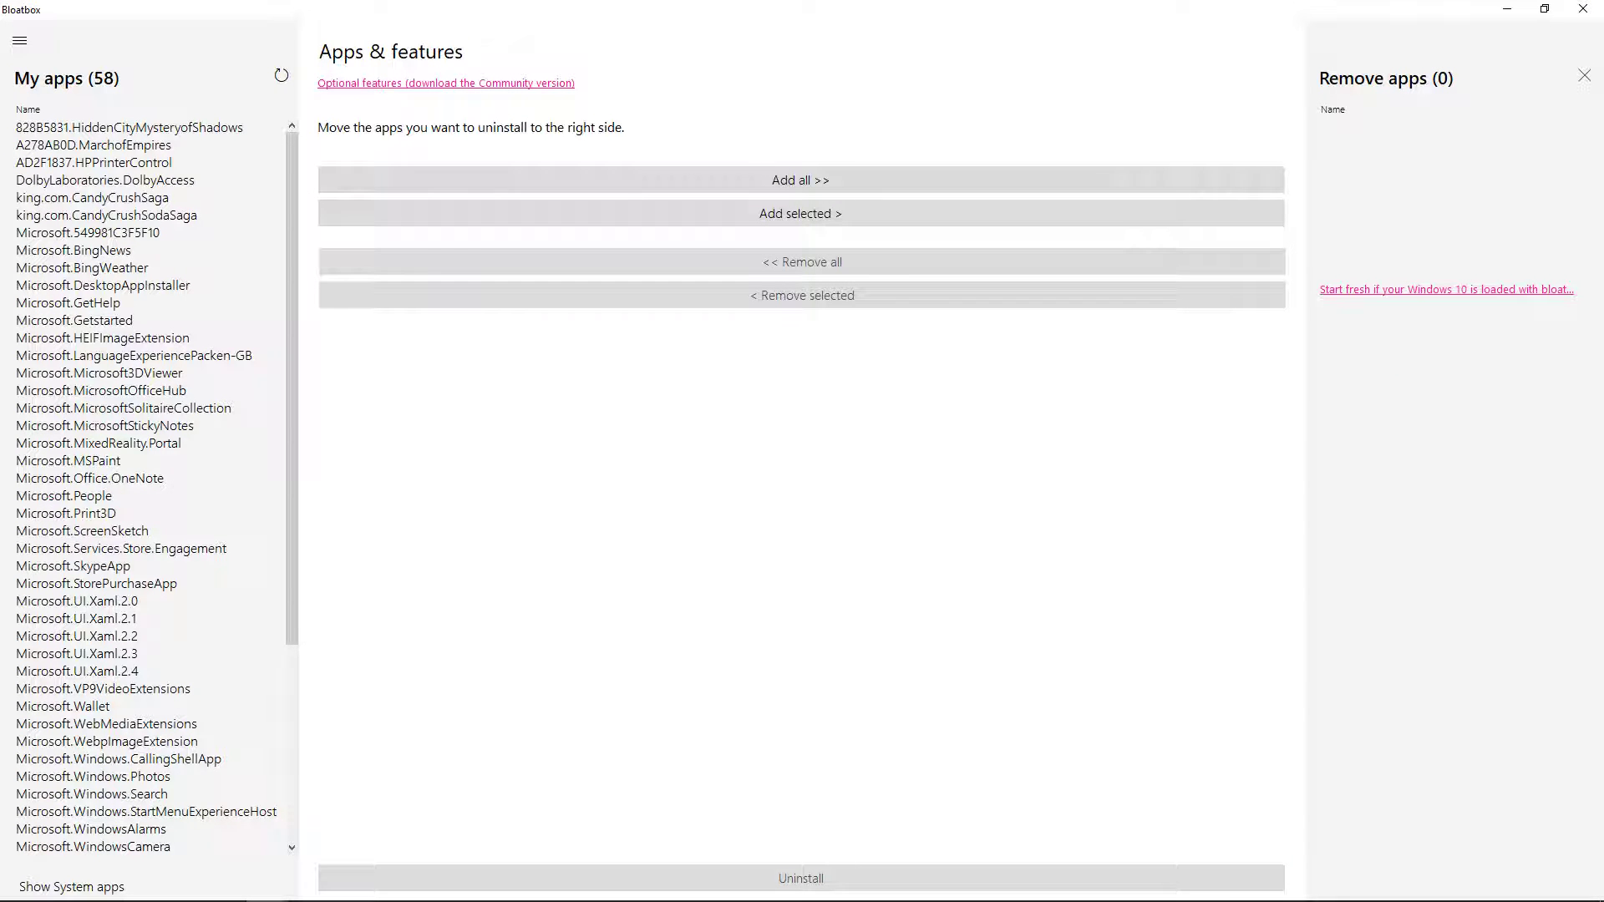
Try moving all apps to the removal list and back, and adding the selected Candy Crush, Bing and 3D Viewer apps
key(ctrl+a)
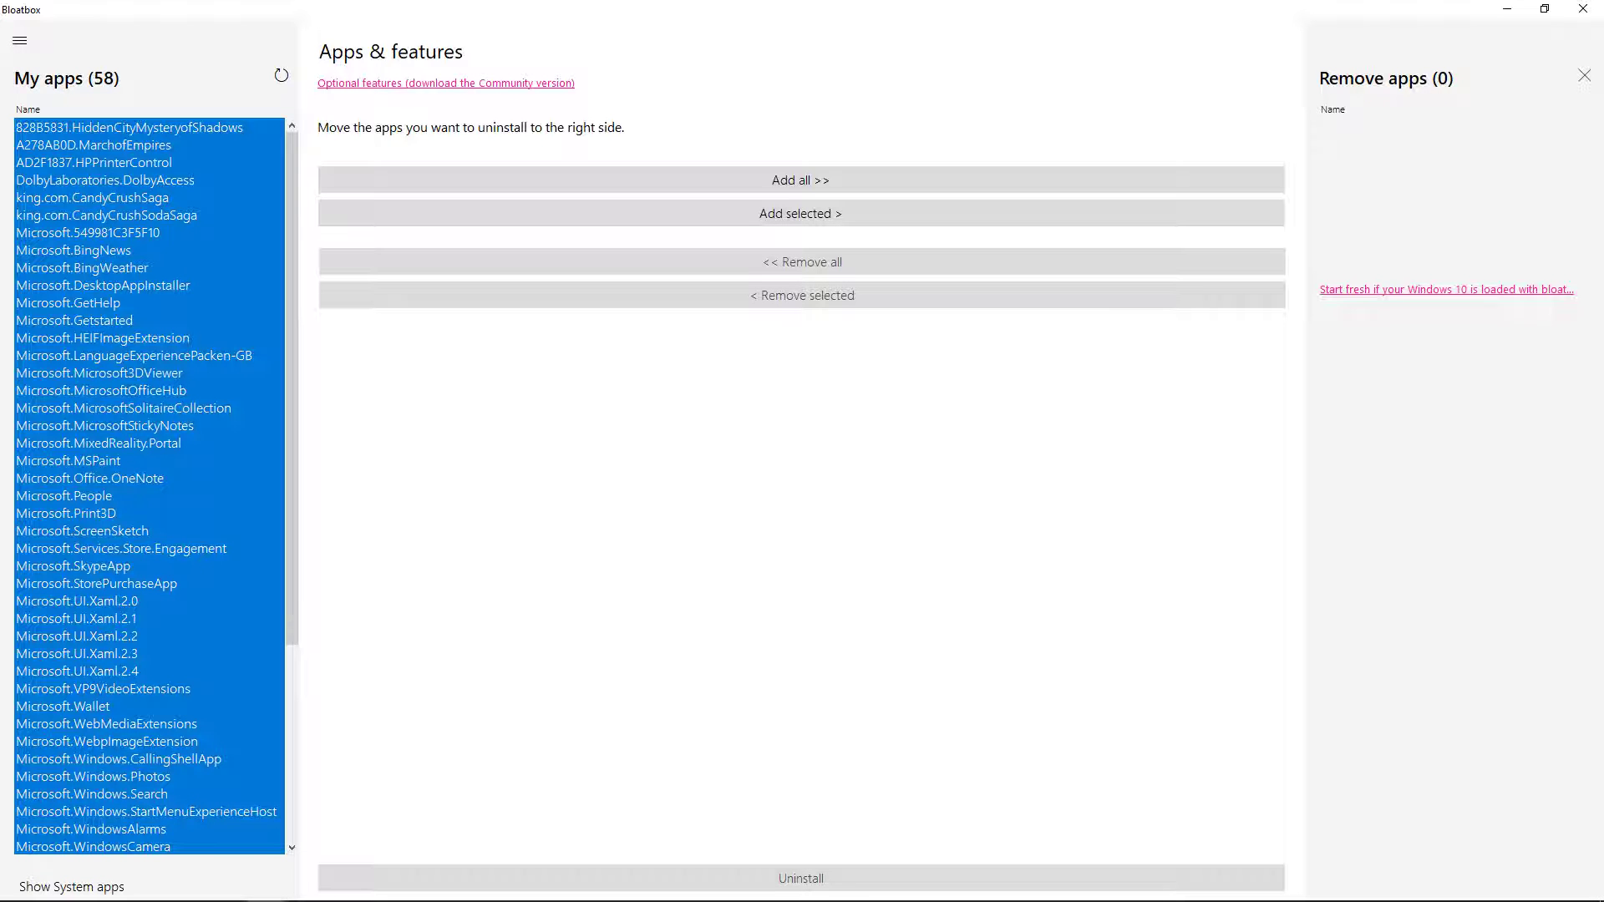
click(801, 179)
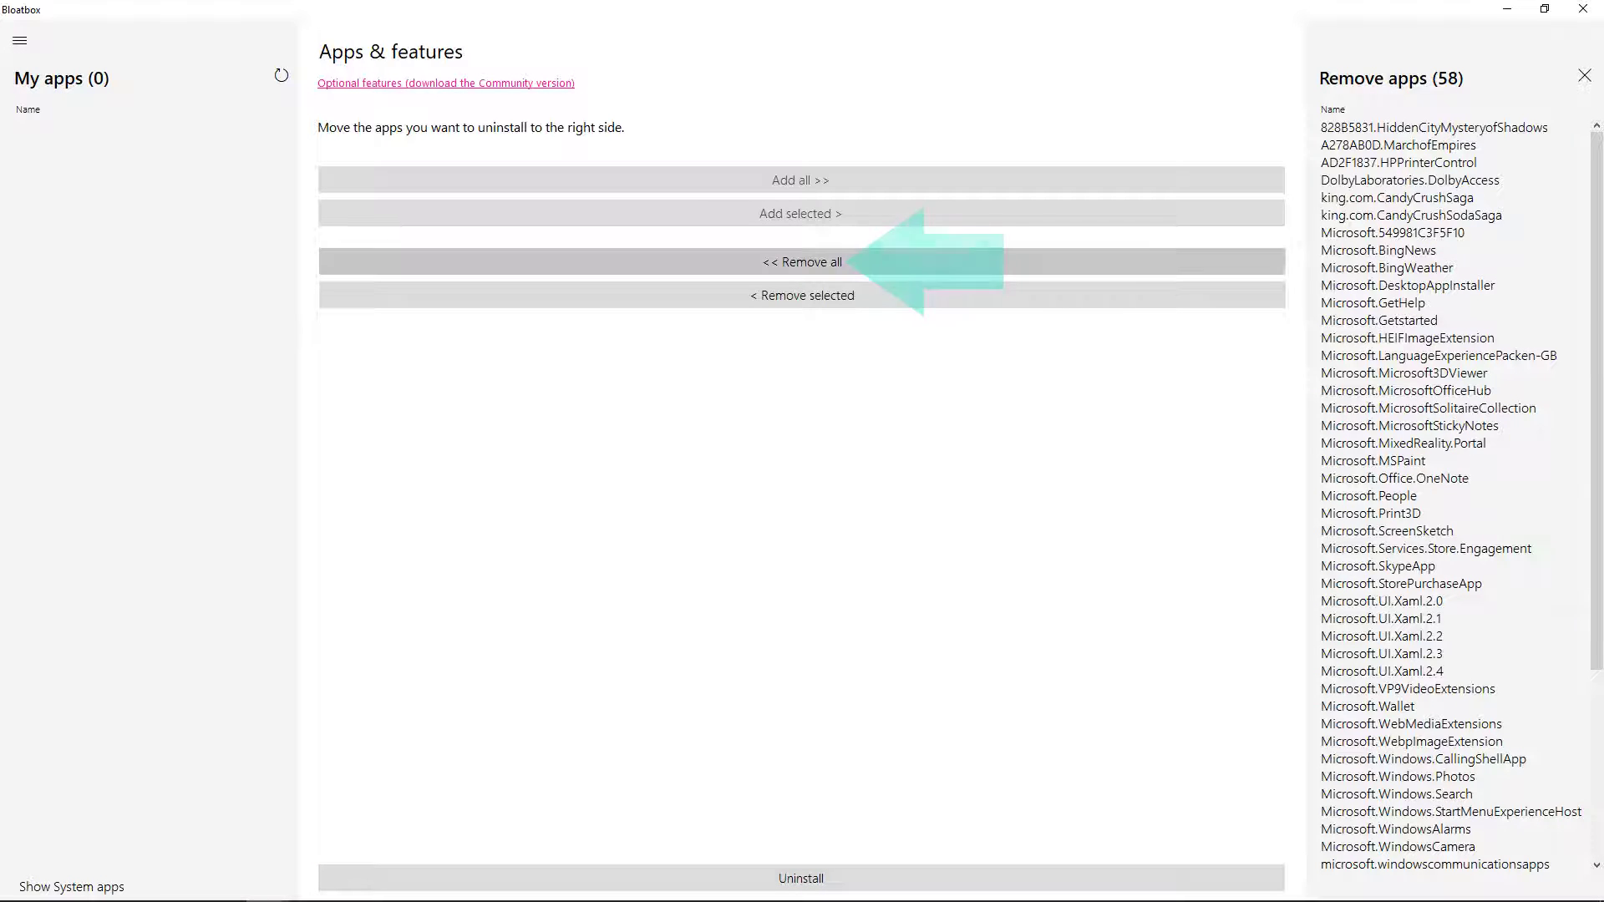
click(852, 262)
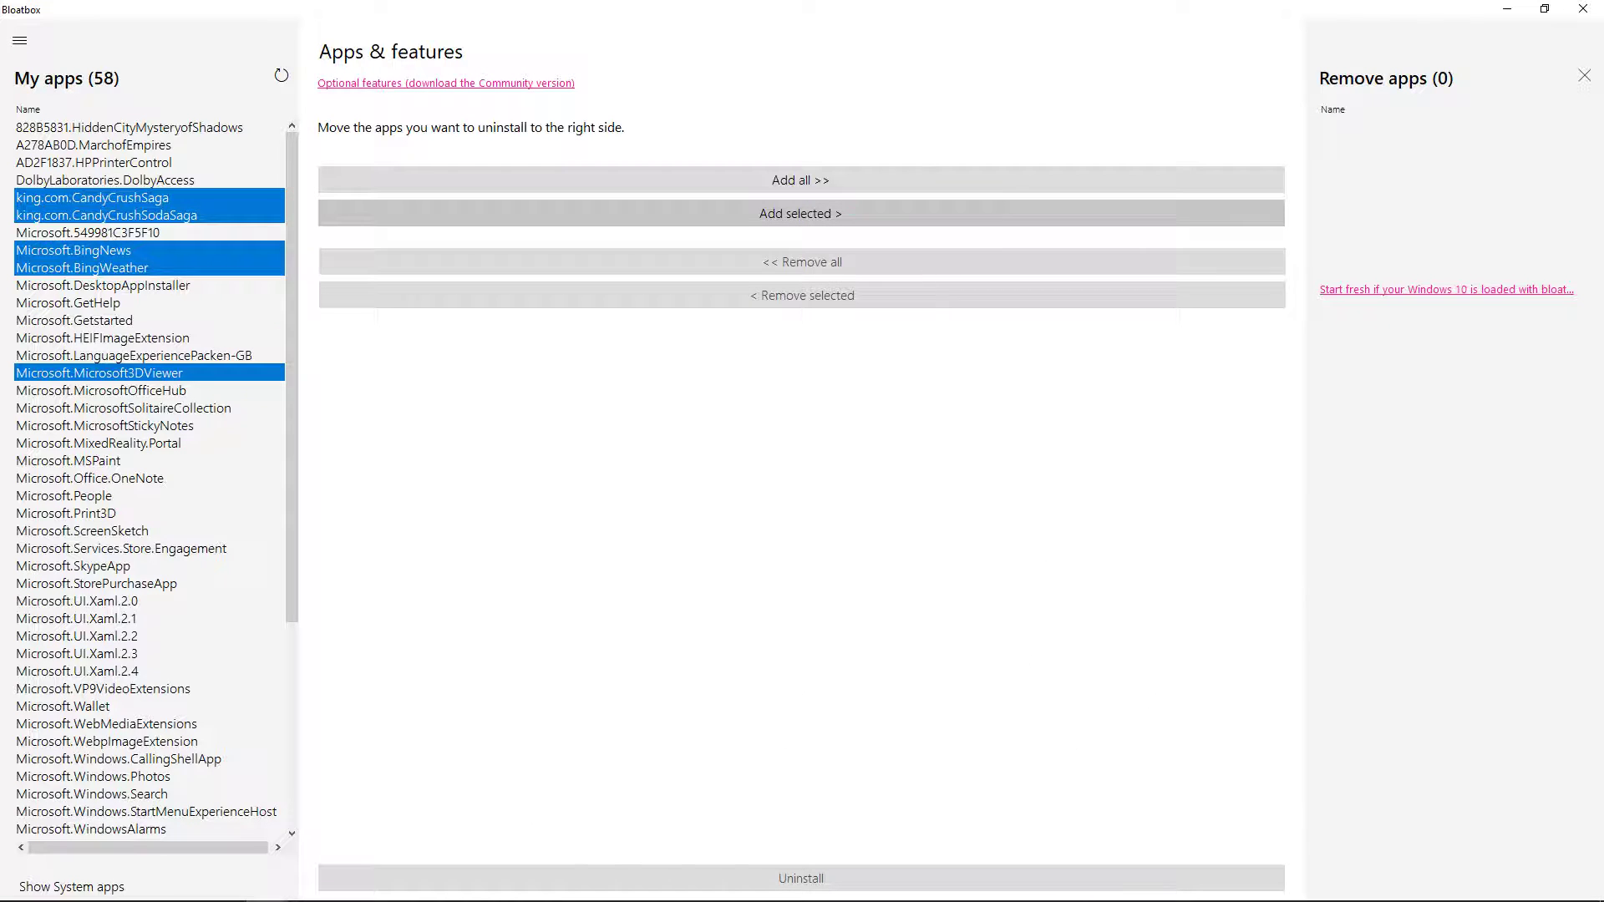
click(800, 213)
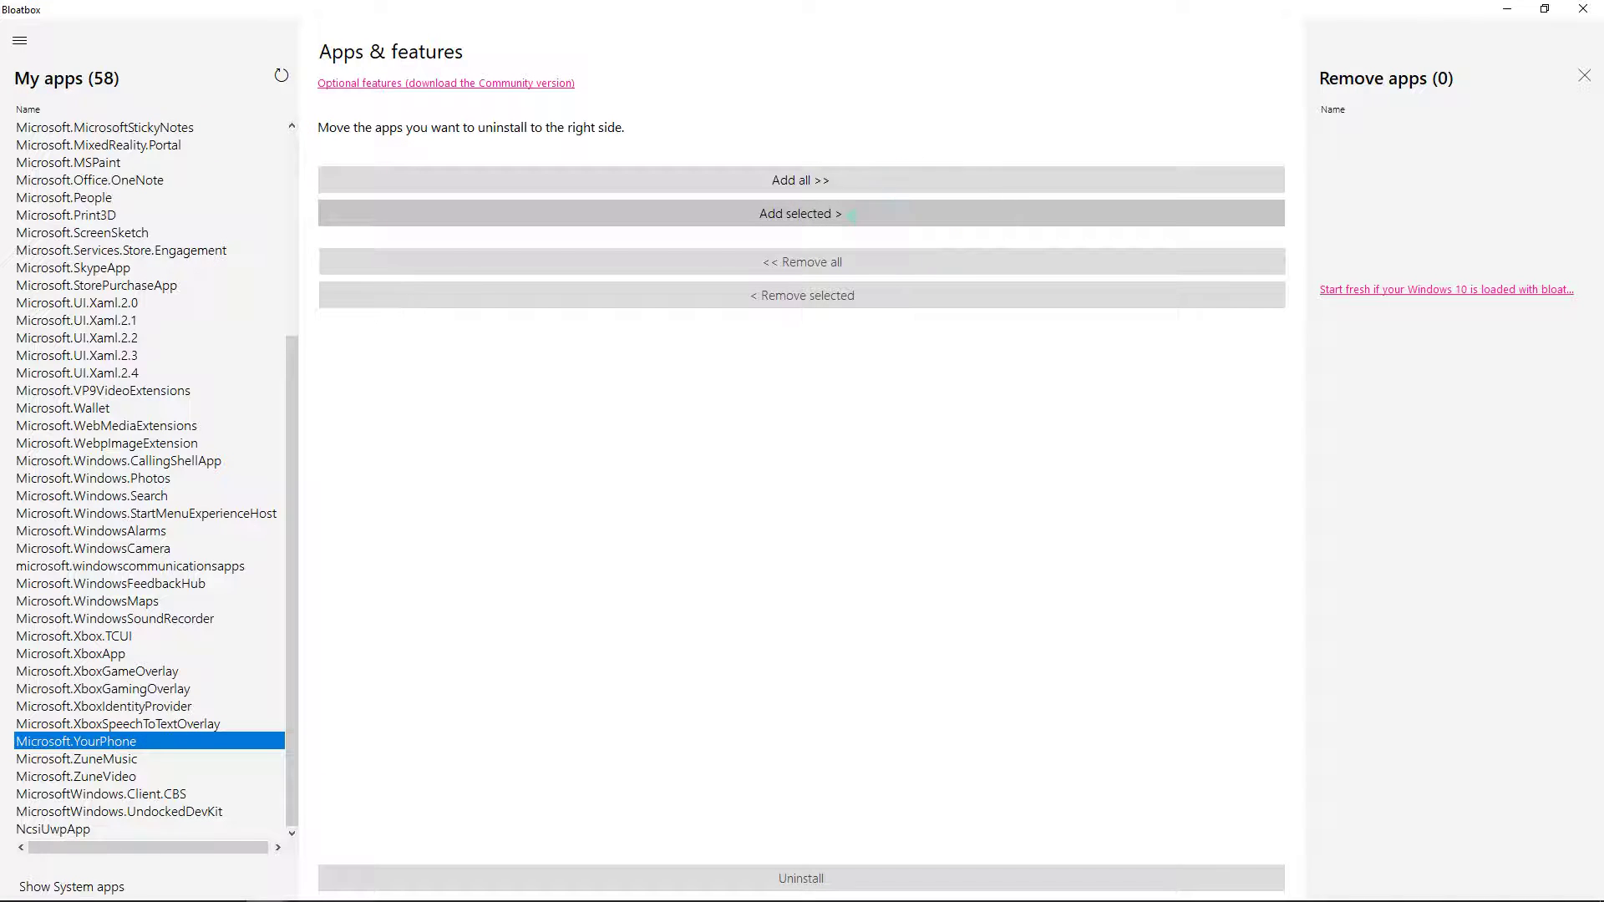
Add Microsoft.YourPhone to the removal list and uninstall it
click(801, 213)
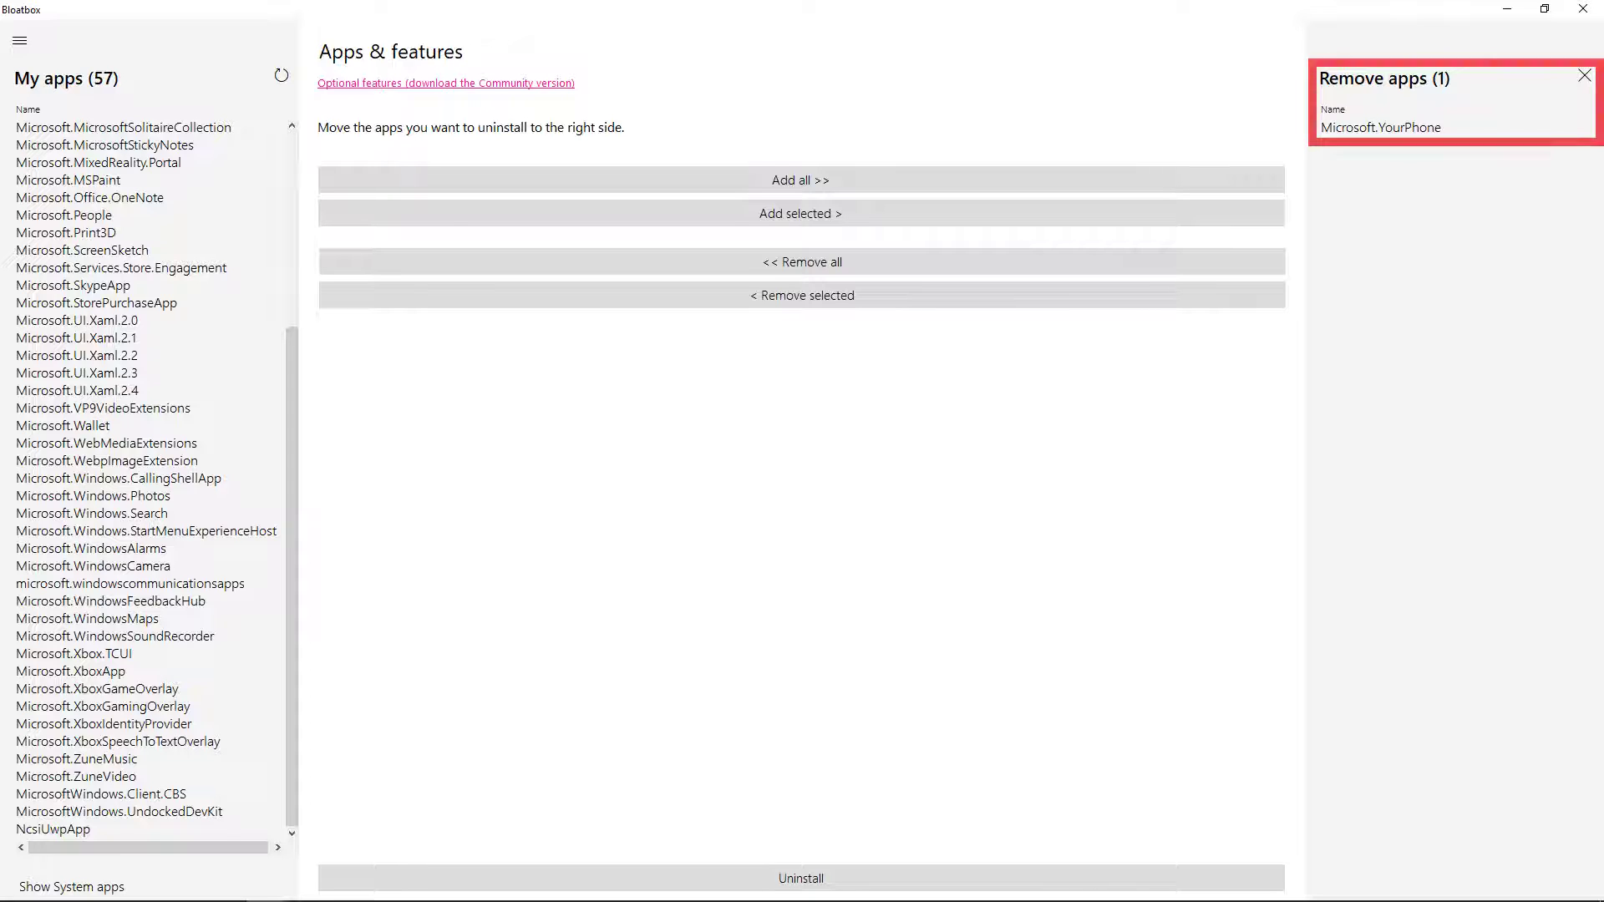
click(800, 877)
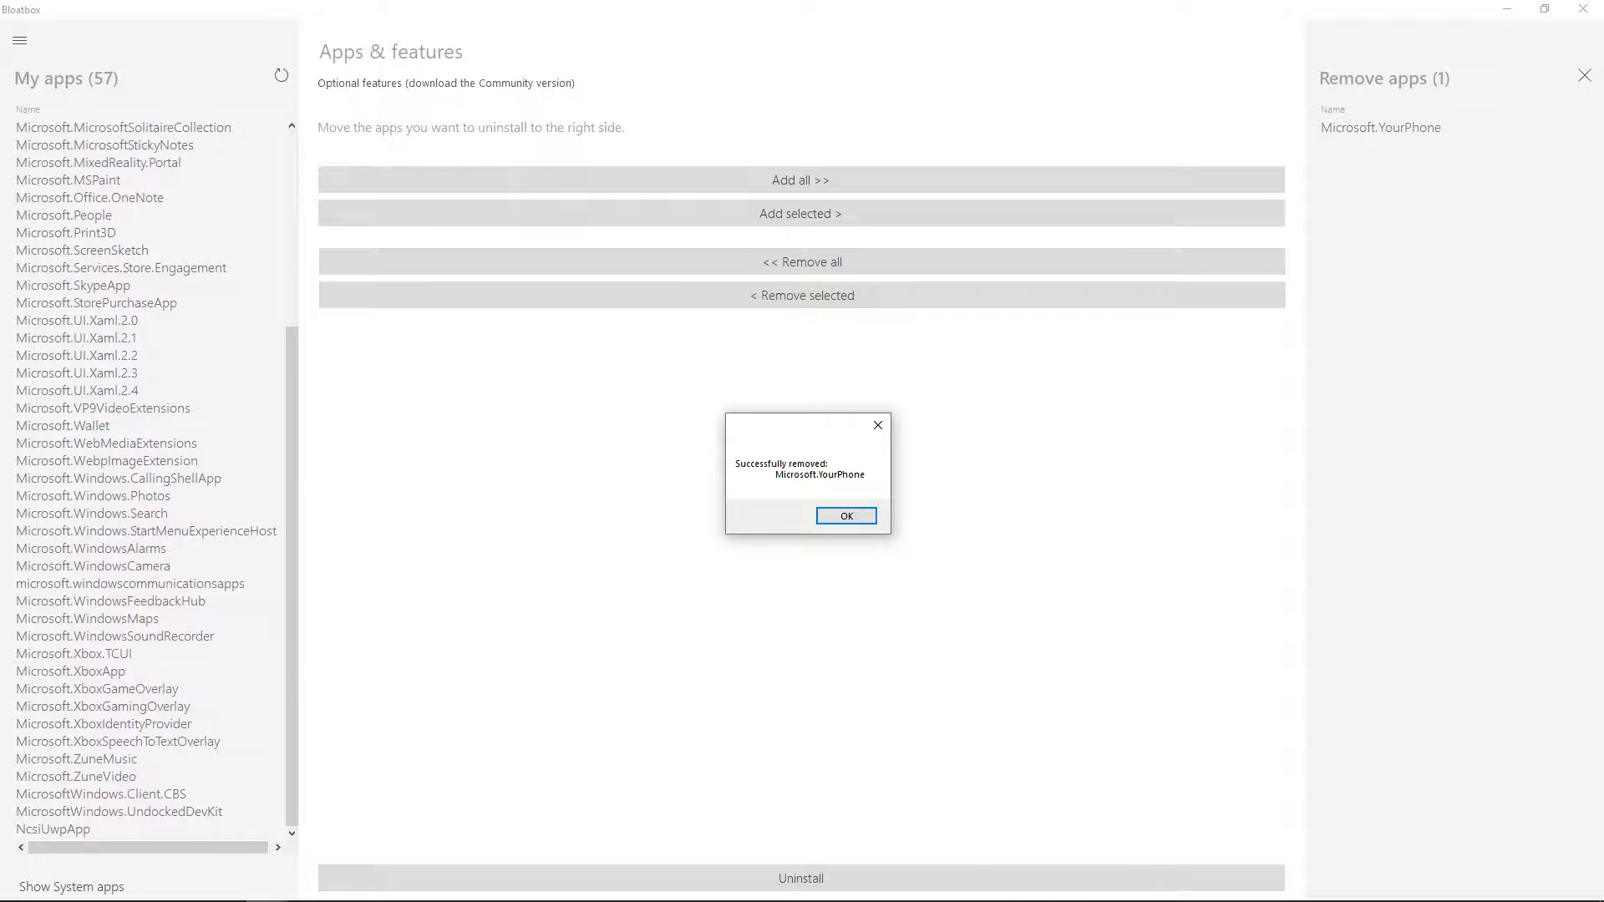
key(Return)
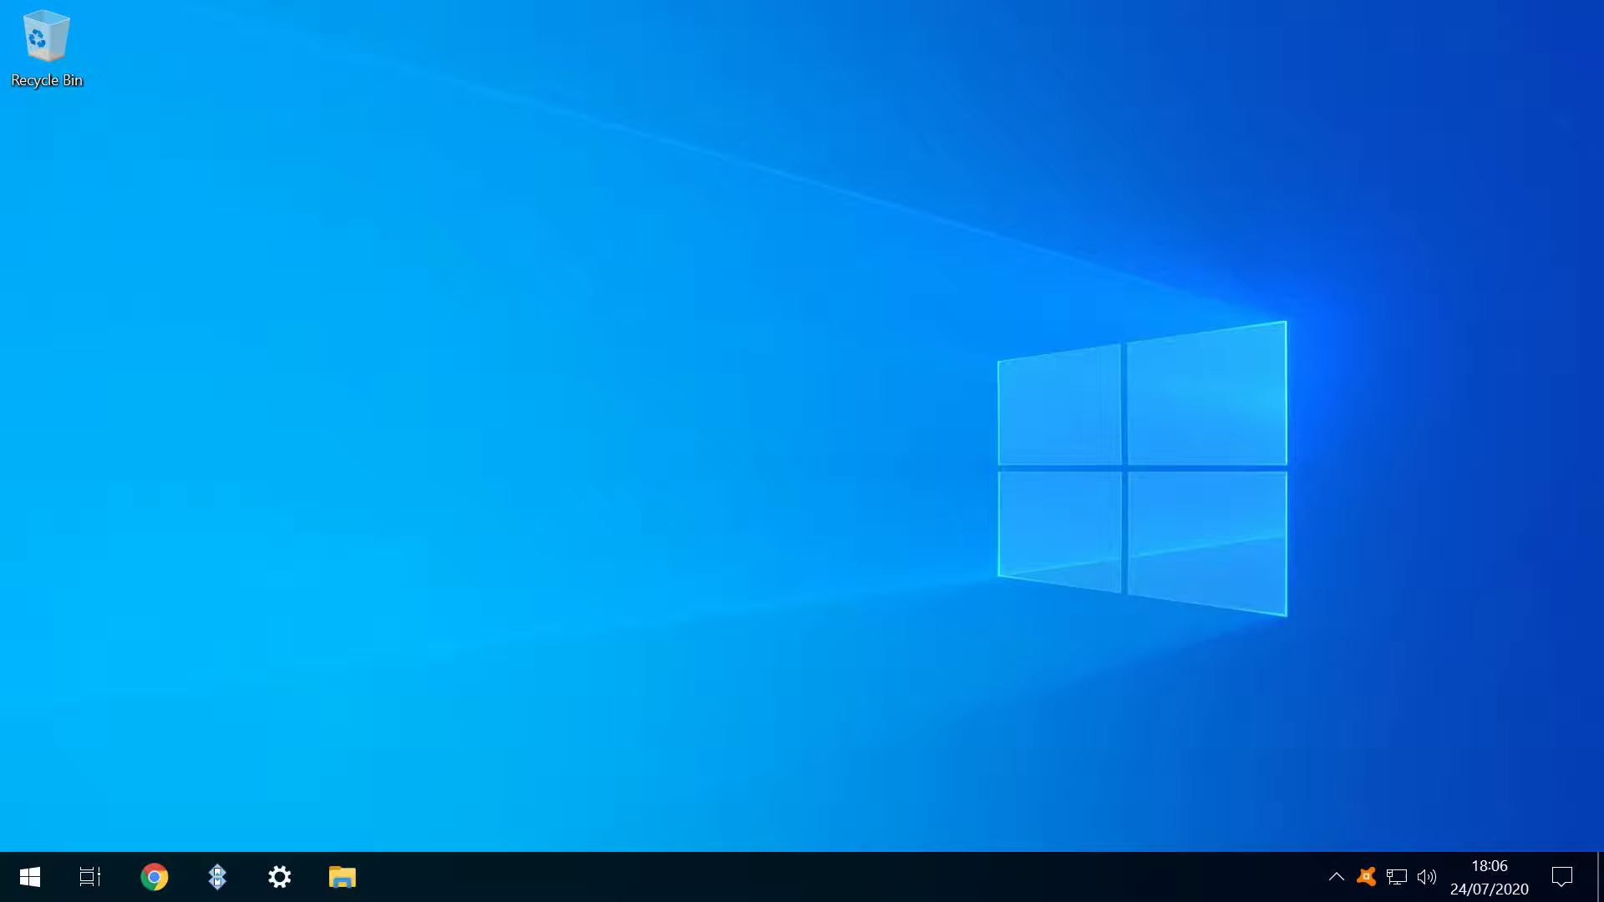
Switch to the Microsoft Store, search for Your Phone and get the free app
key(super)
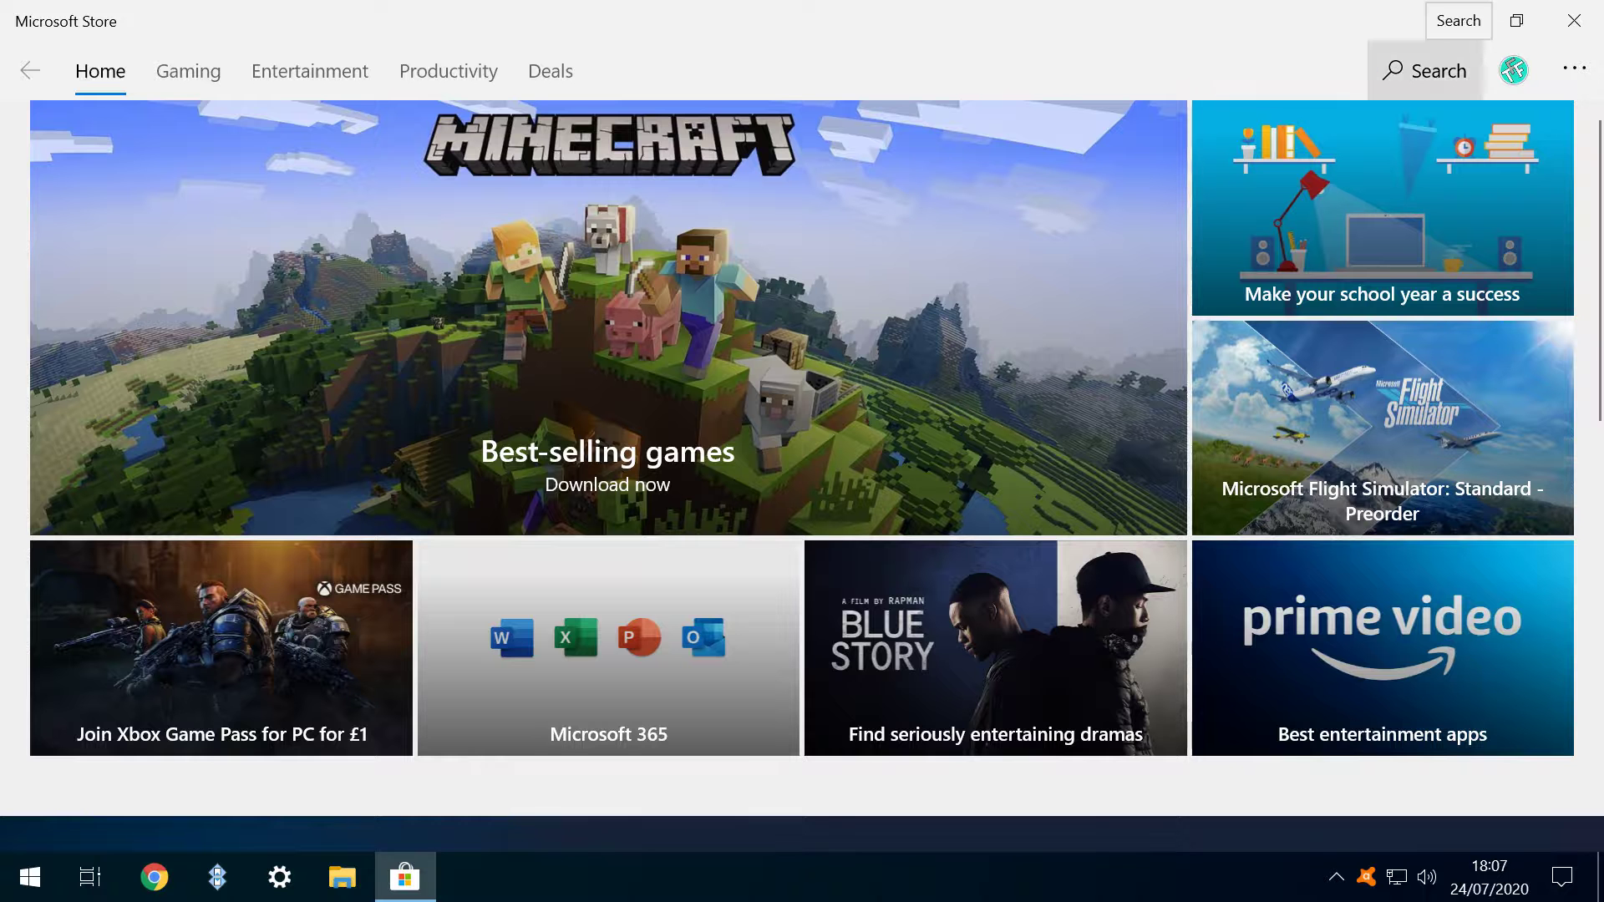
click(1420, 71)
text(Your)
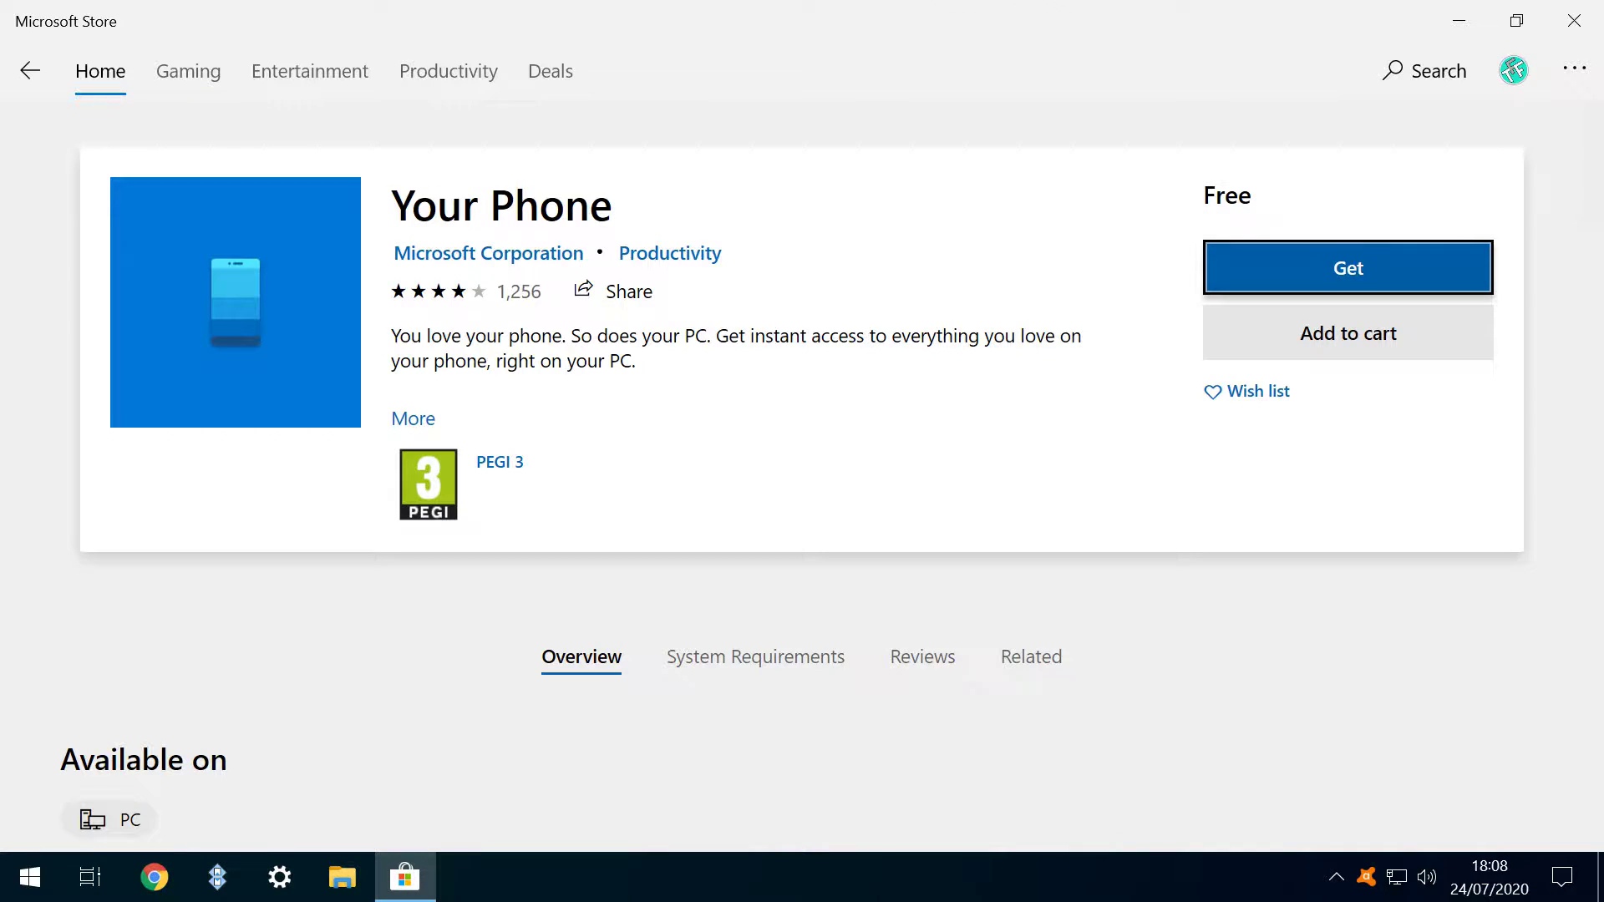
click(1346, 267)
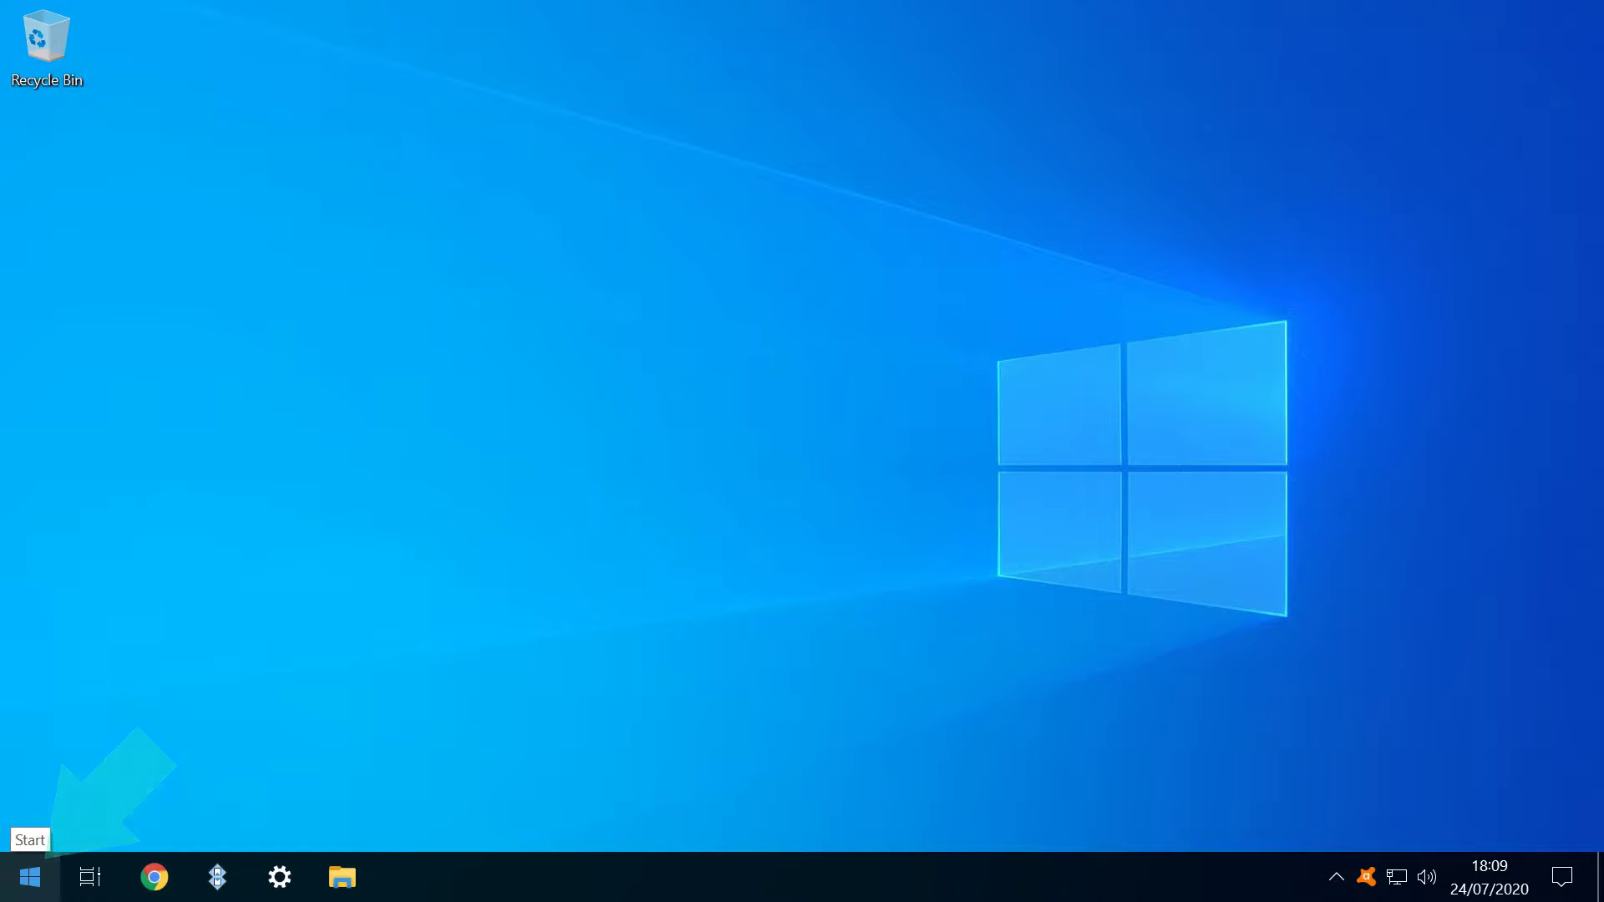
Open the Start menu's app list
click(30, 876)
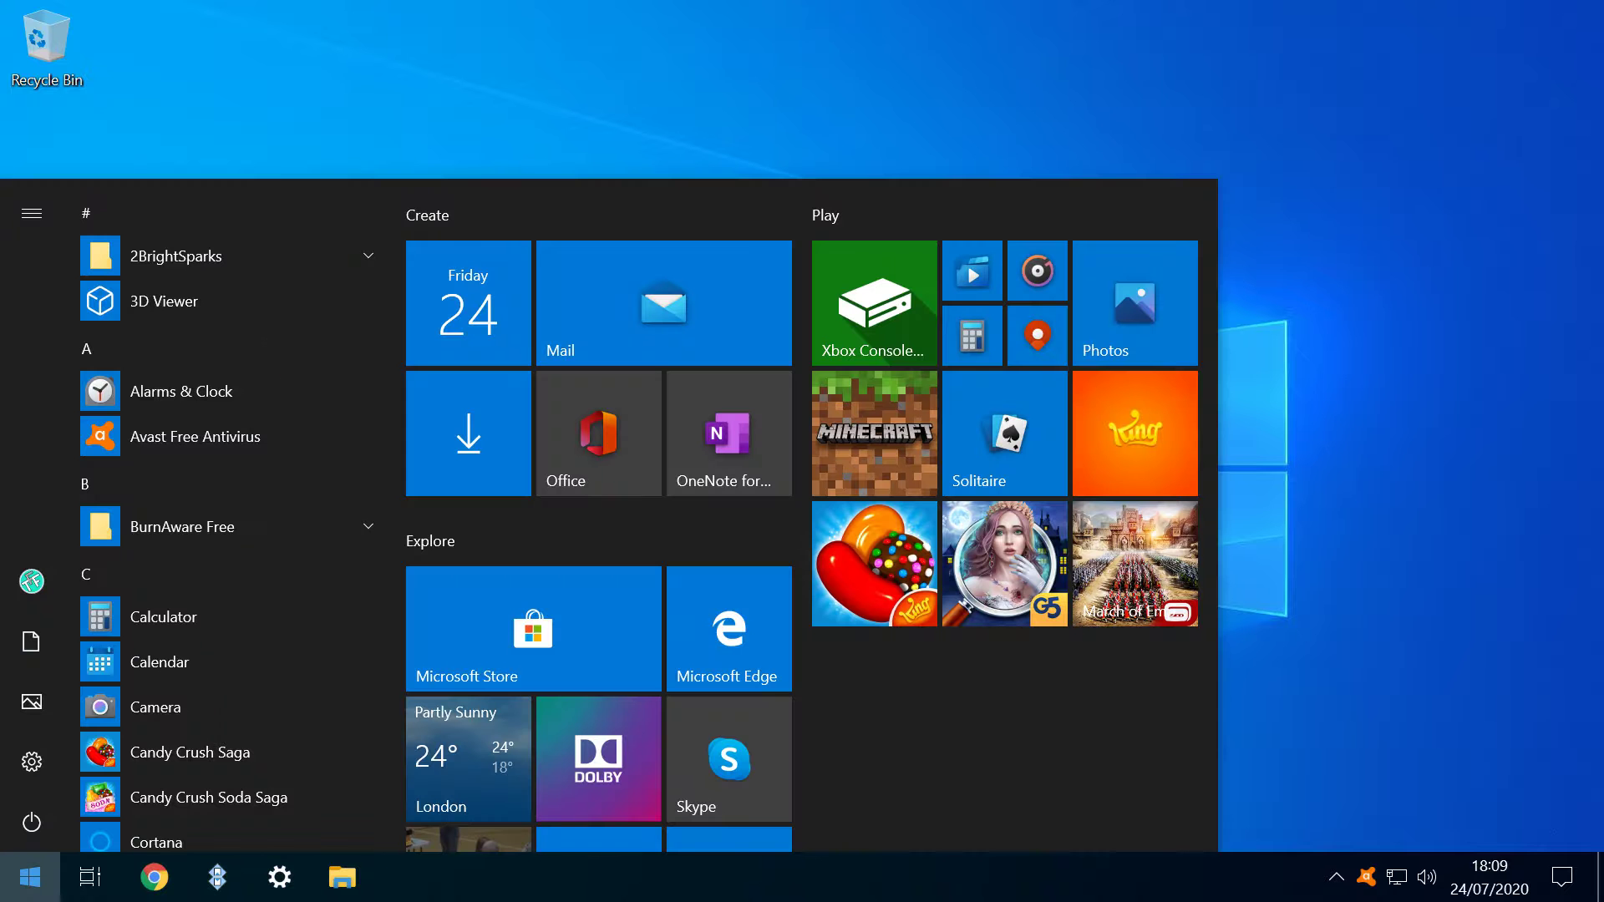